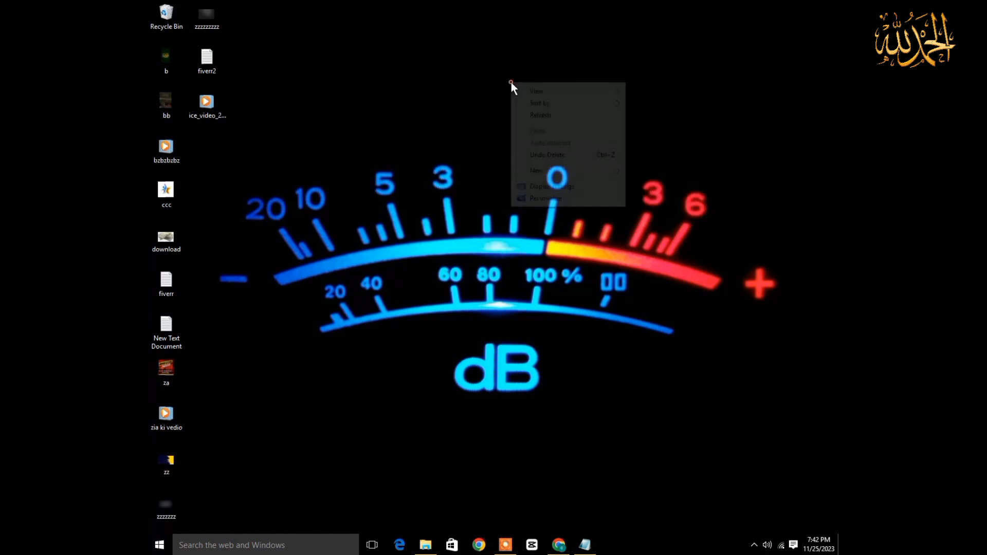
{"action": "left_click", "coordinate": [548, 115]}
{"action": "right_click", "coordinate": [487, 92]}
{"action": "left_click", "coordinate": [521, 126]}
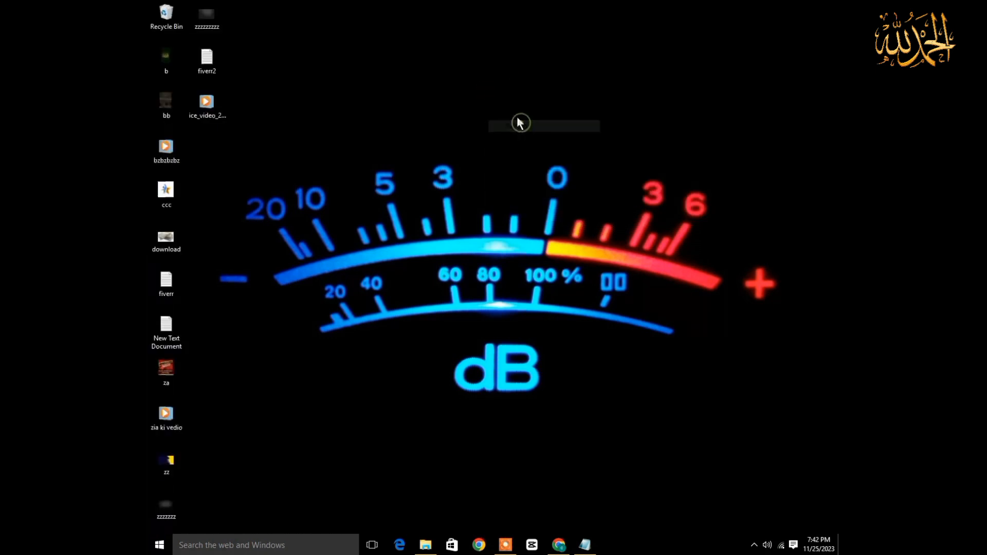
{"action": "right_click", "coordinate": [517, 117]}
{"action": "left_click", "coordinate": [547, 152]}
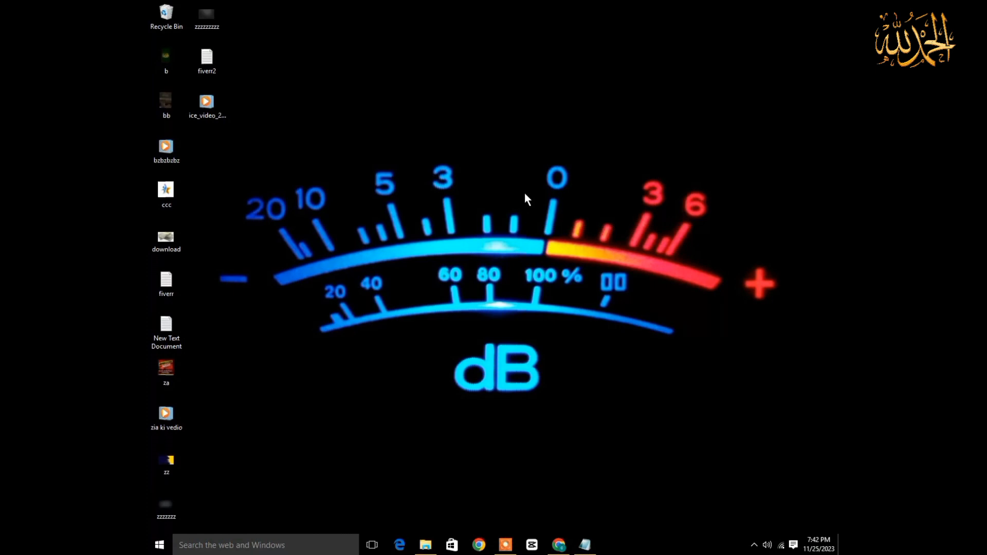
{"action": "right_click", "coordinate": [526, 226]}
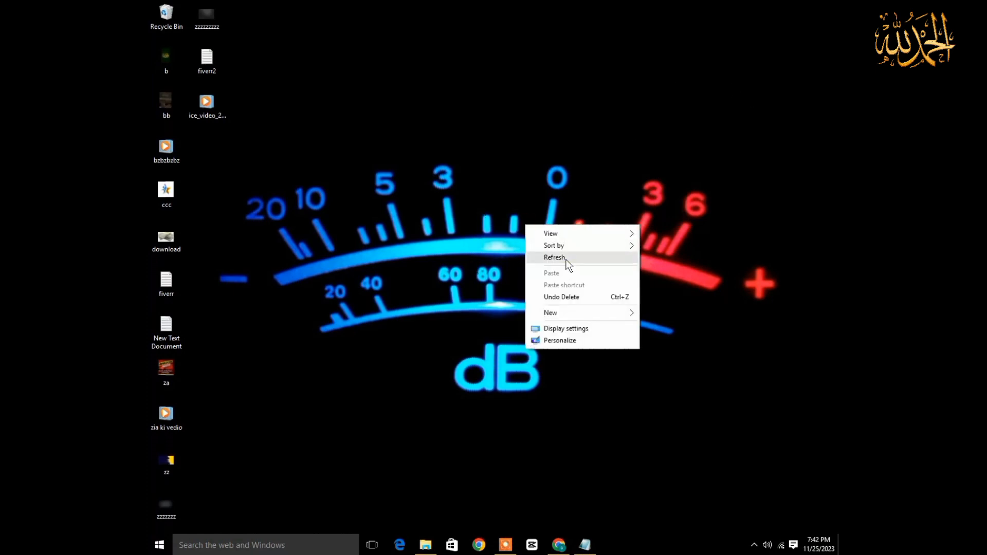
{"action": "right_click", "coordinate": [433, 224]}
{"action": "mouse_move", "coordinate": [466, 245]}
{"action": "right_click", "coordinate": [456, 210]}
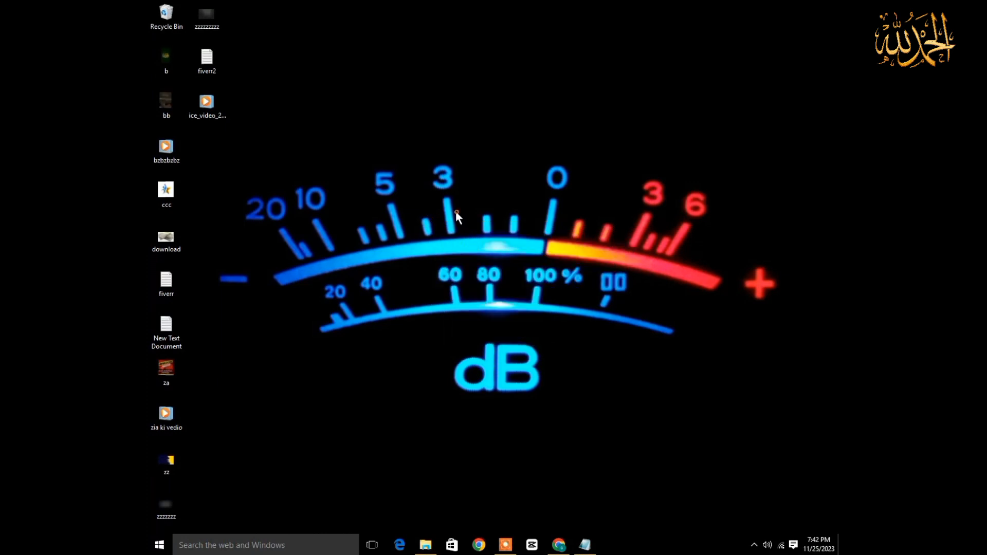
{"action": "left_click", "coordinate": [483, 245]}
Switch to the Fiverr profile page in Chrome and start creating a new gig.
{"action": "left_click", "coordinate": [559, 544]}
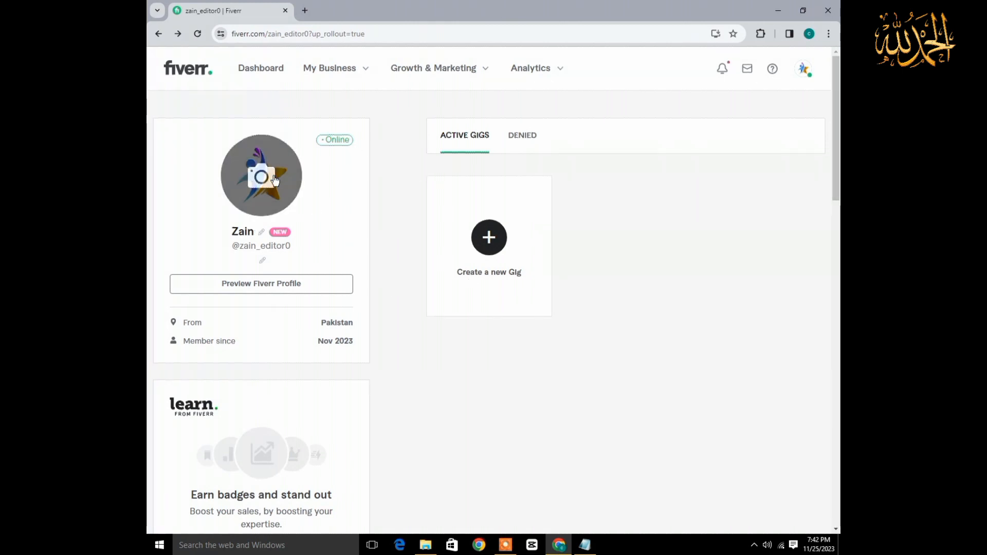
{"action": "scroll", "coordinate": [284, 268], "scroll_direction": "down", "scroll_amount": 3}
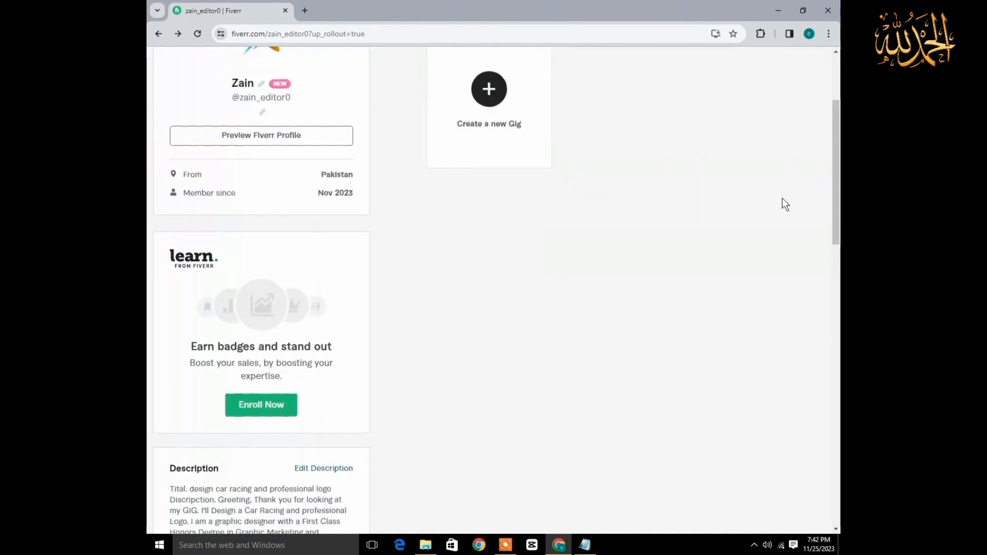
{"action": "scroll", "coordinate": [594, 326], "scroll_direction": "up", "scroll_amount": 3}
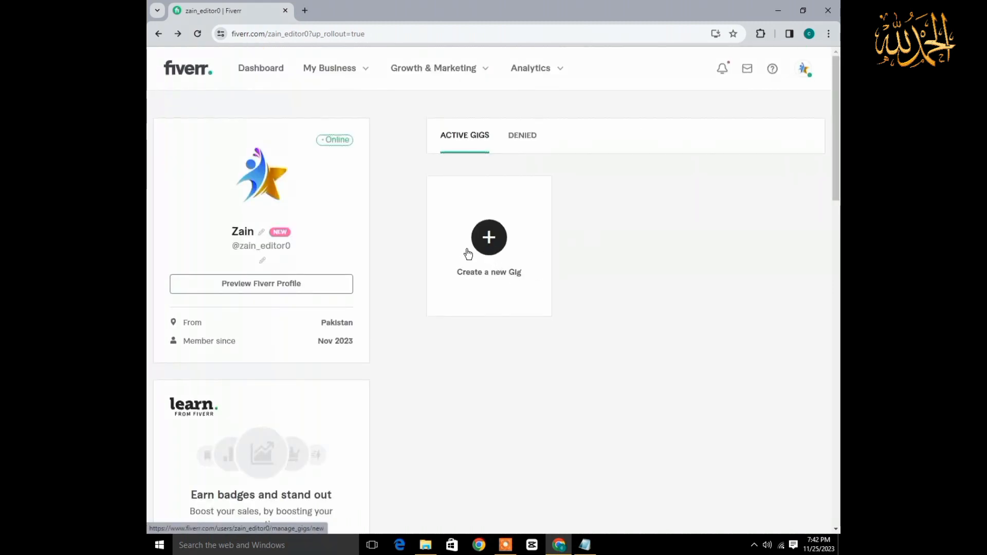
{"action": "left_click", "coordinate": [490, 248]}
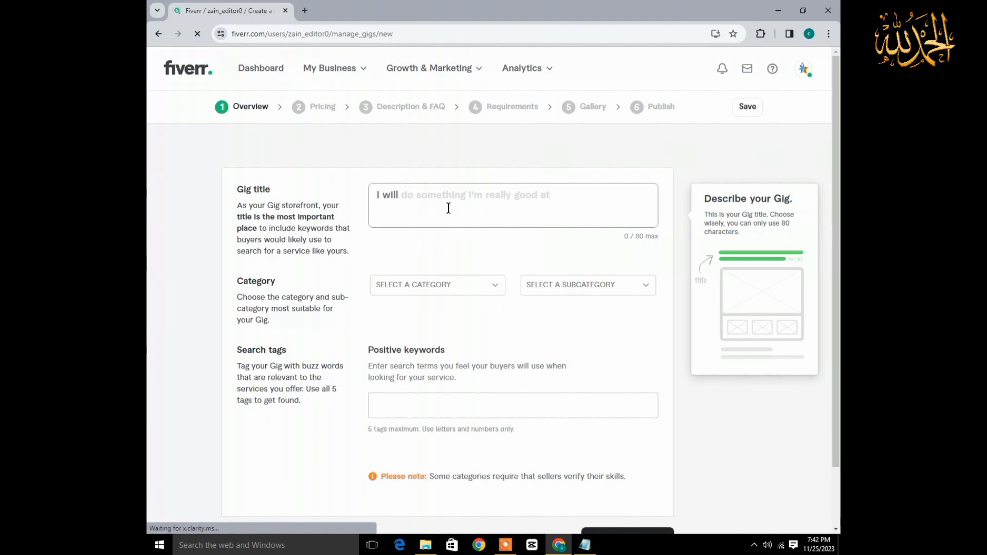
Copy "design creative party flyer, corporate flyer, food flyer, church flyer" from the title line of the fiverr2 Notepad file and minimize the file.
{"action": "left_click", "coordinate": [378, 191]}
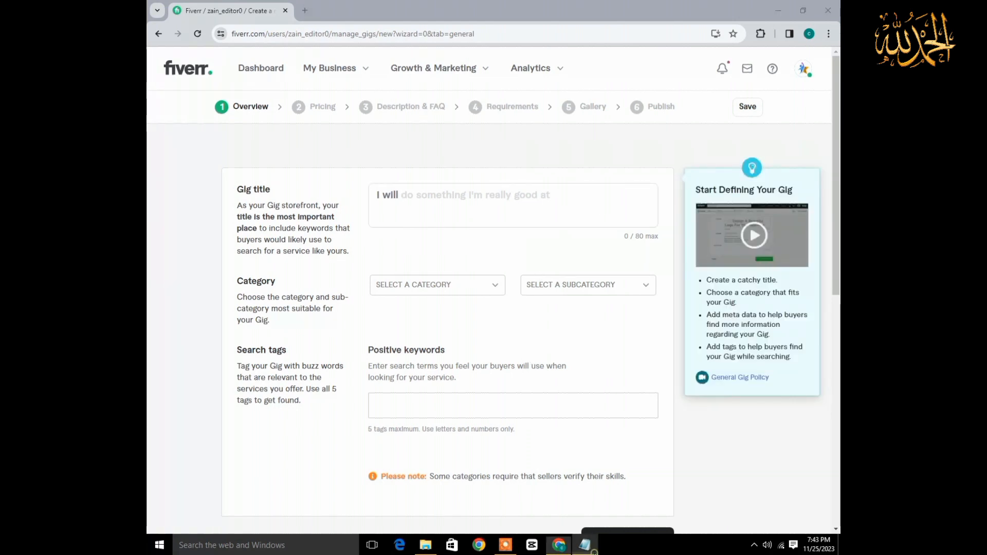
{"action": "left_click", "coordinate": [584, 545]}
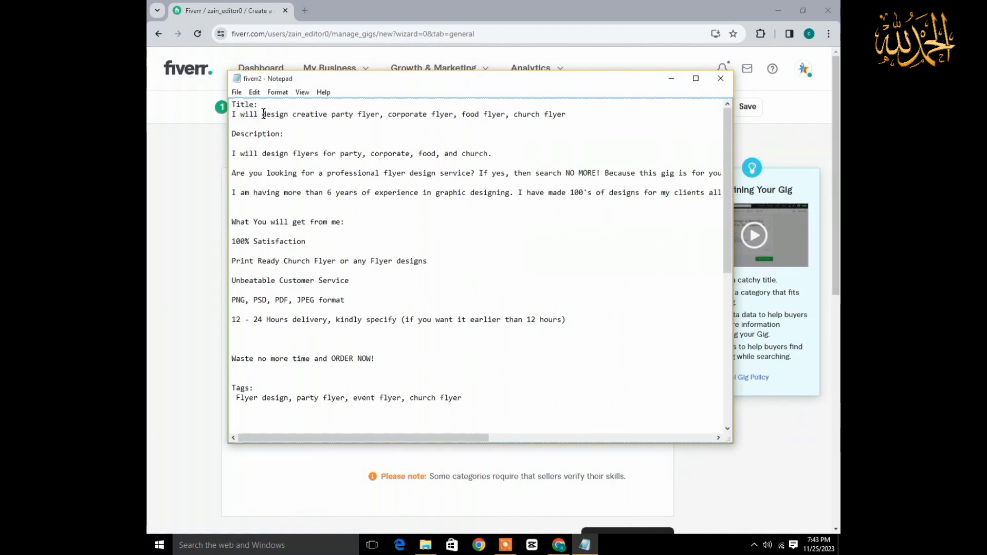
{"action": "left_click_drag", "start_coordinate": [263, 113], "coordinate": [561, 122]}
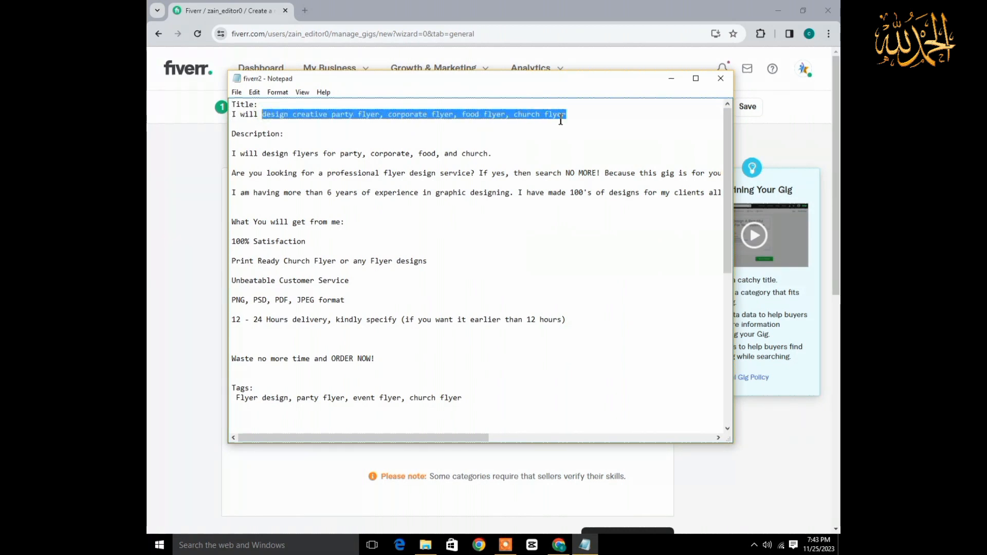
{"action": "right_click", "coordinate": [560, 116]}
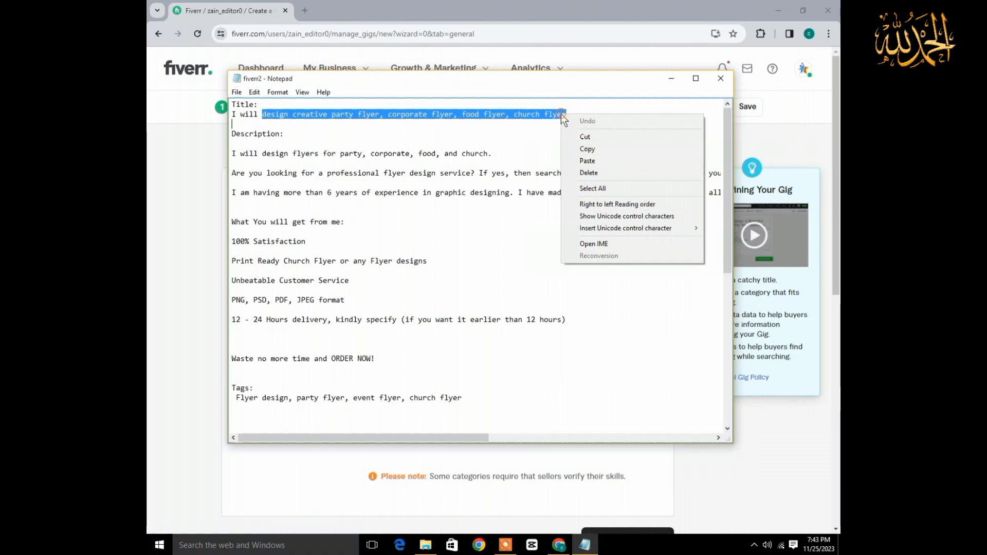
{"action": "left_click", "coordinate": [628, 153]}
{"action": "left_click", "coordinate": [670, 80]}
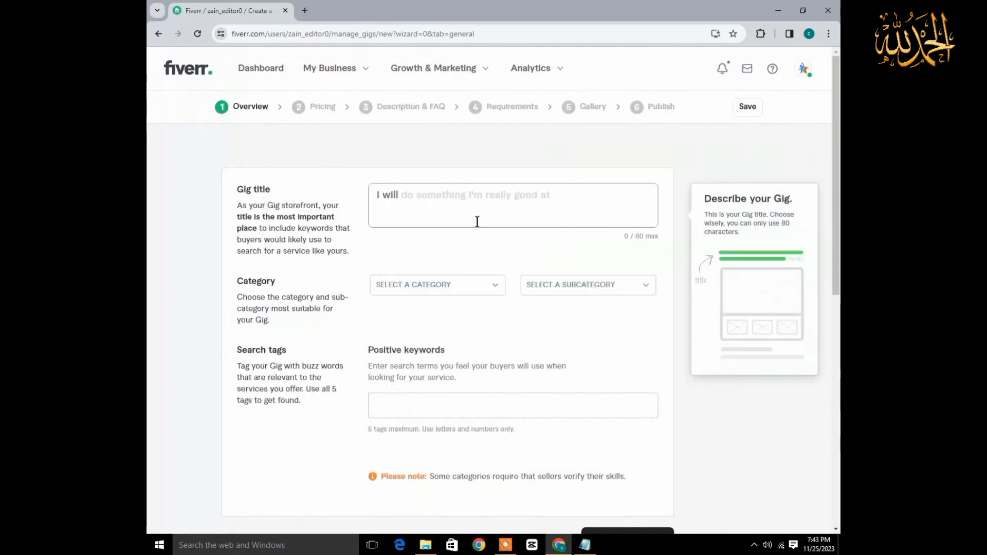
Paste the copied flyer text as the gig title after "I will" and remove the trailing character.
{"action": "right_click", "coordinate": [477, 203]}
{"action": "left_click", "coordinate": [535, 281]}
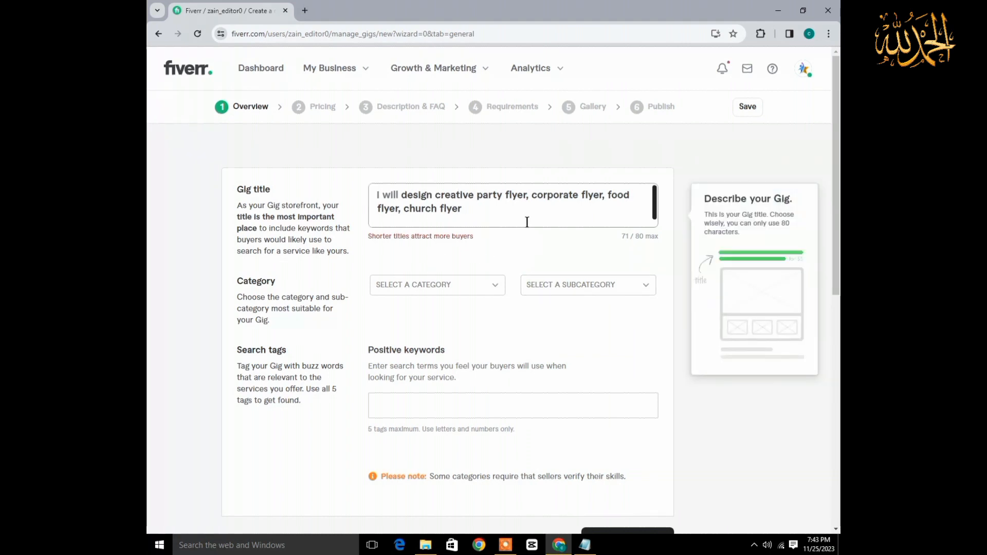
{"action": "key", "text": "BackSpace"}
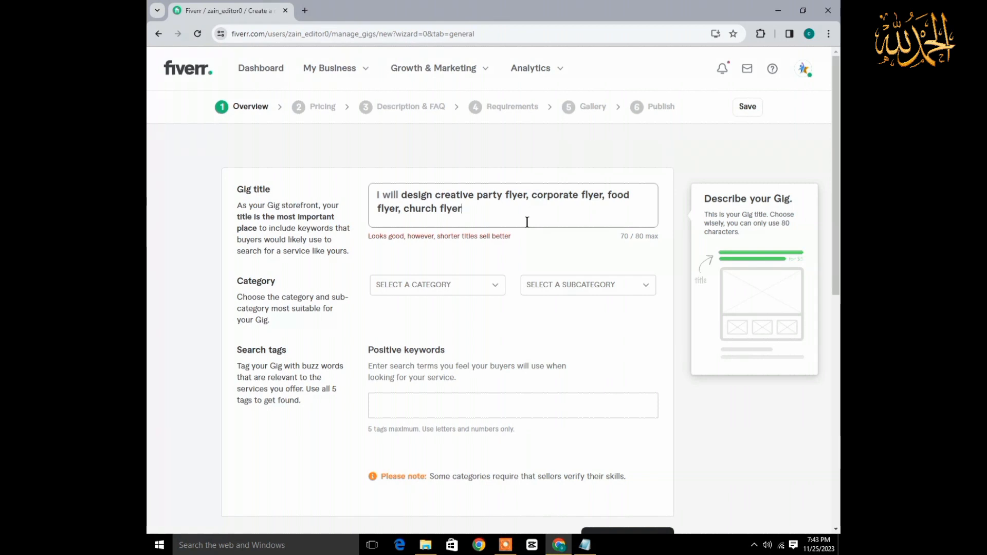
{"action": "left_click", "coordinate": [485, 152]}
{"action": "left_click", "coordinate": [567, 215]}
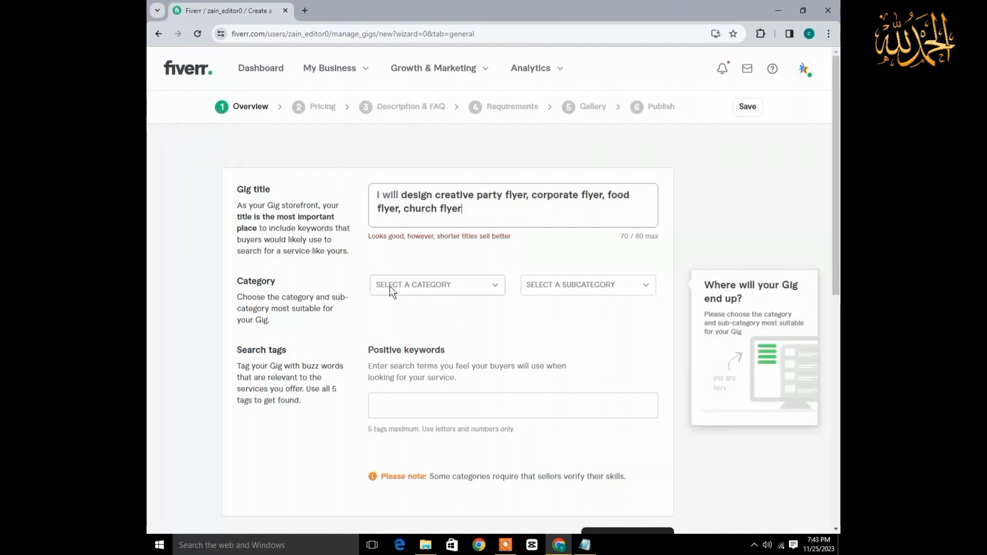
{"action": "left_click", "coordinate": [421, 286]}
{"action": "left_click", "coordinate": [422, 286]}
{"action": "left_click", "coordinate": [421, 286]}
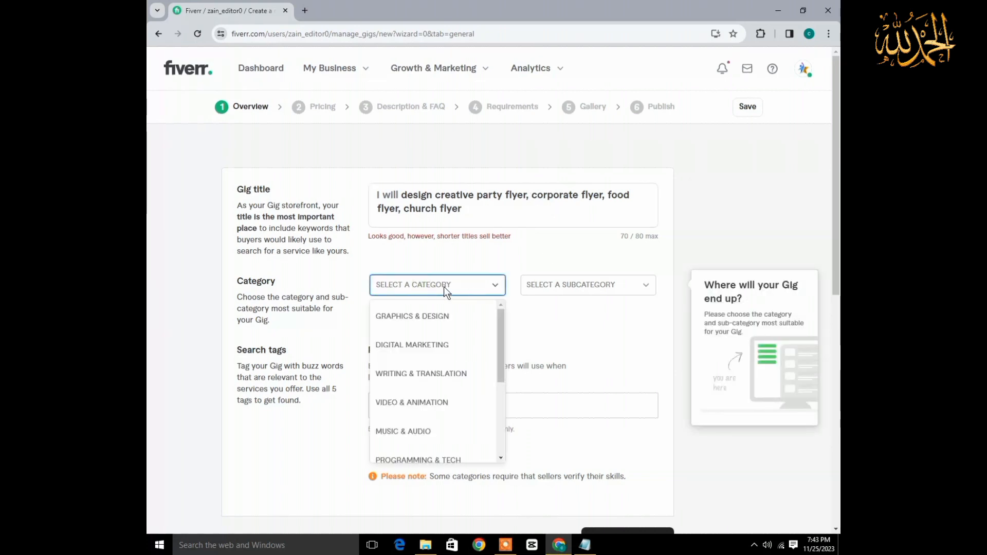
{"action": "left_click", "coordinate": [465, 296]}
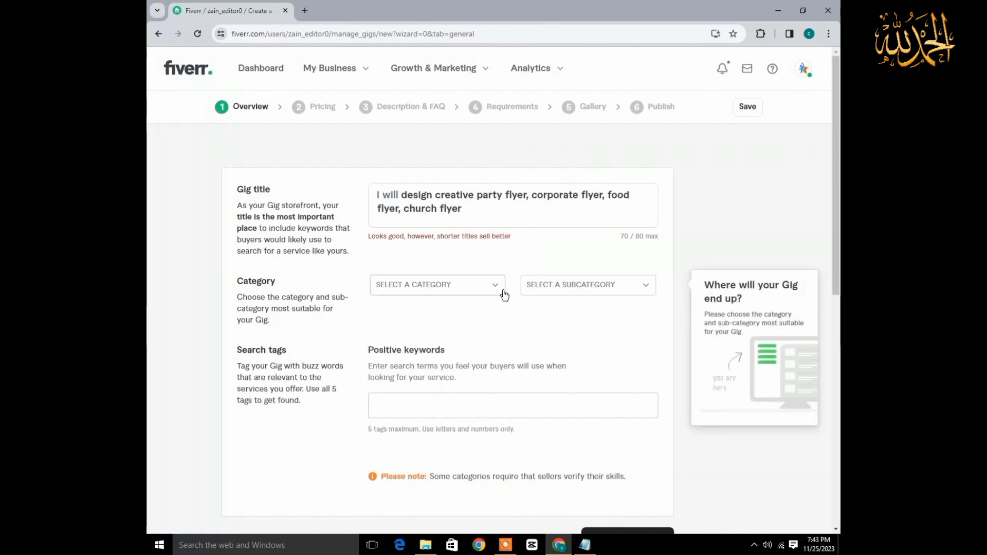
Open Fiverr in a new browser tab by searching for "fiverr" and switch the account to buying mode.
{"action": "left_click", "coordinate": [308, 10]}
{"action": "left_click", "coordinate": [459, 220]}
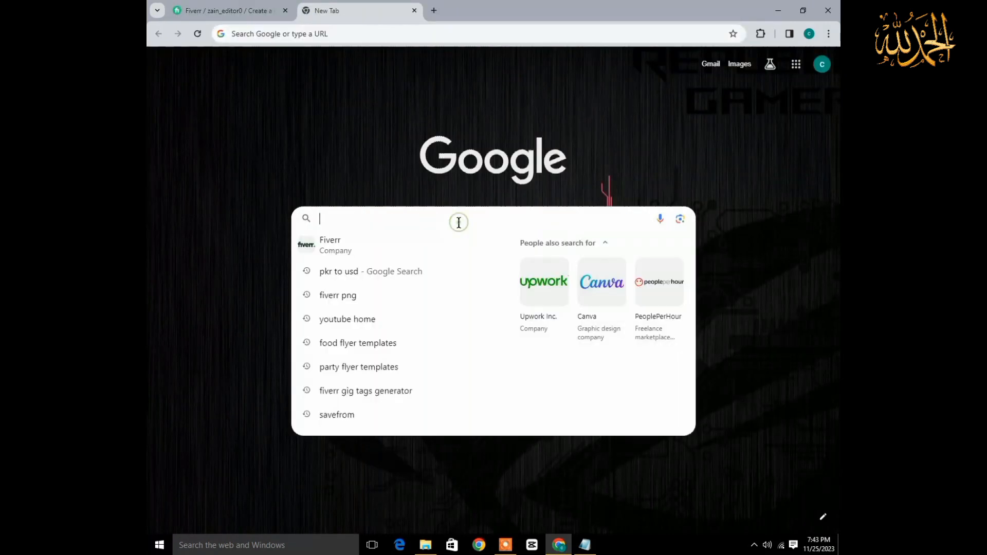
{"action": "type", "text": "fiverr"}
{"action": "key", "text": "Return"}
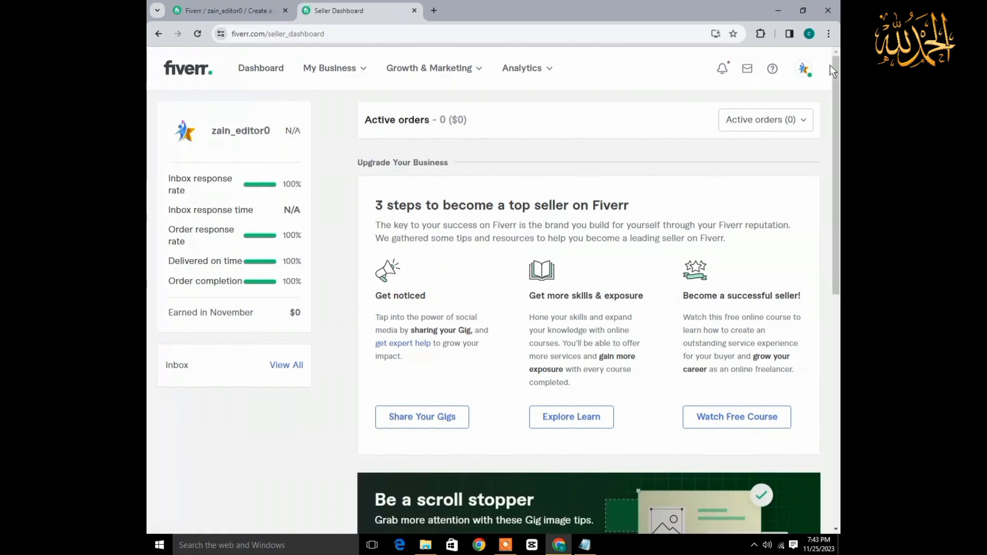
{"action": "left_click", "coordinate": [804, 68]}
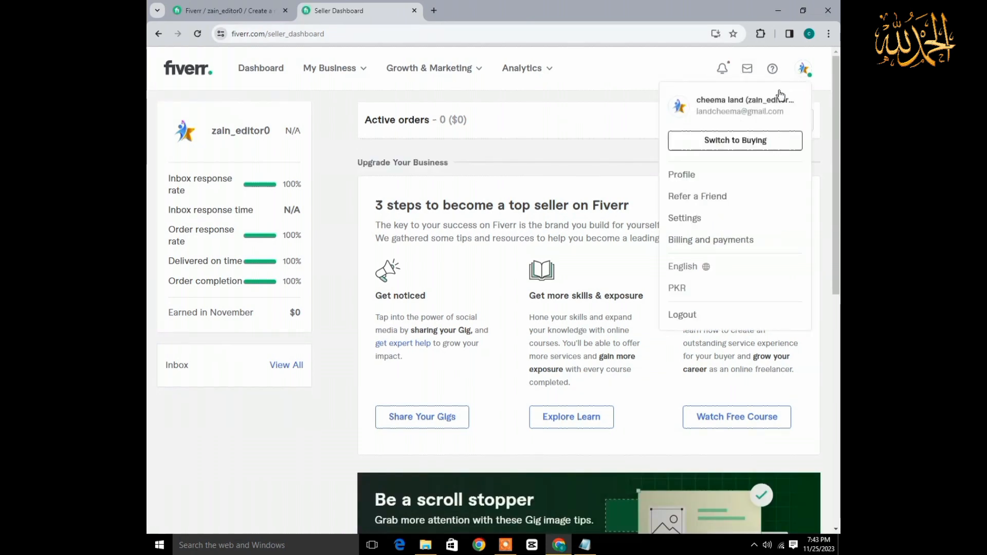
{"action": "left_click", "coordinate": [738, 144]}
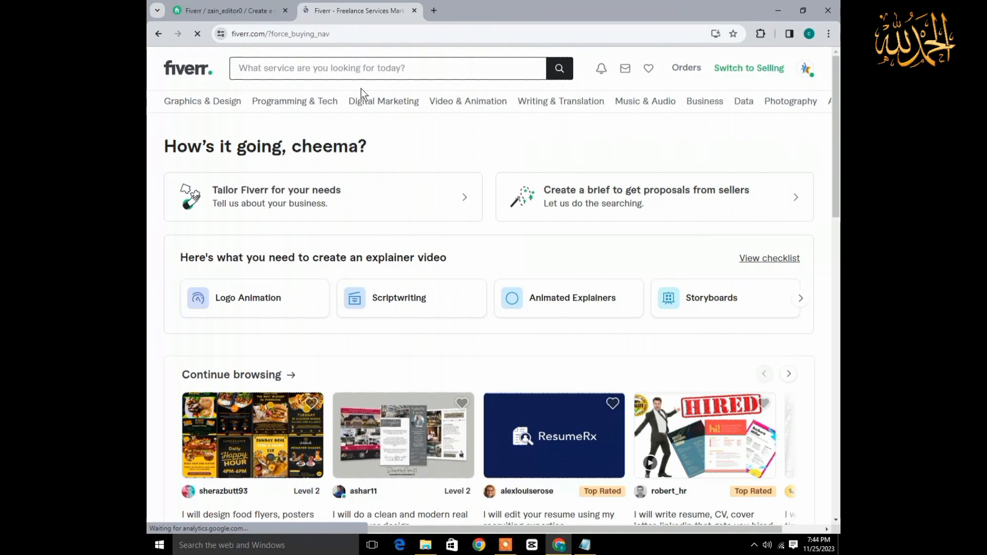
Search Fiverr services for "flyer design" and open the professional business flyer, brochure and poster gig to check its category path.
{"action": "type", "text": "f"}
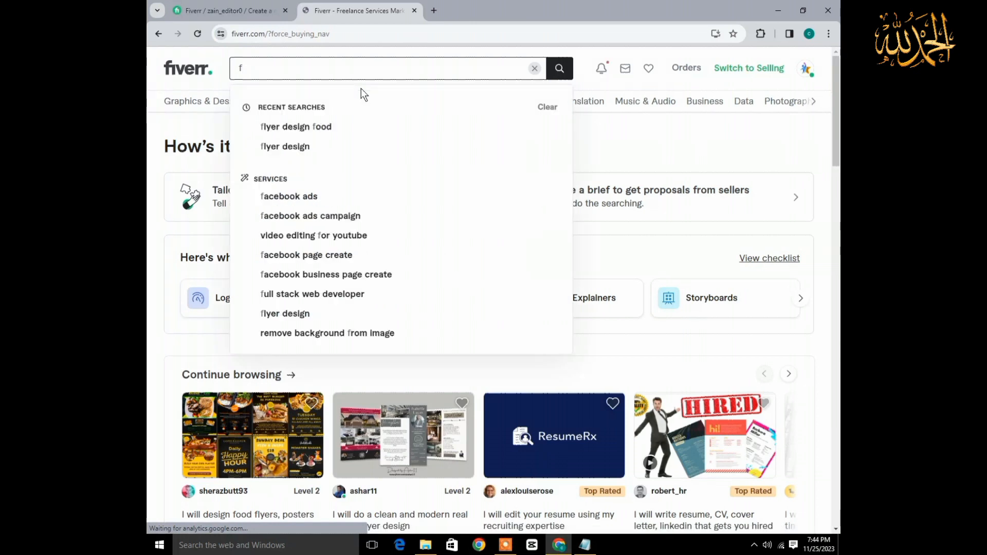
{"action": "type", "text": "ly"}
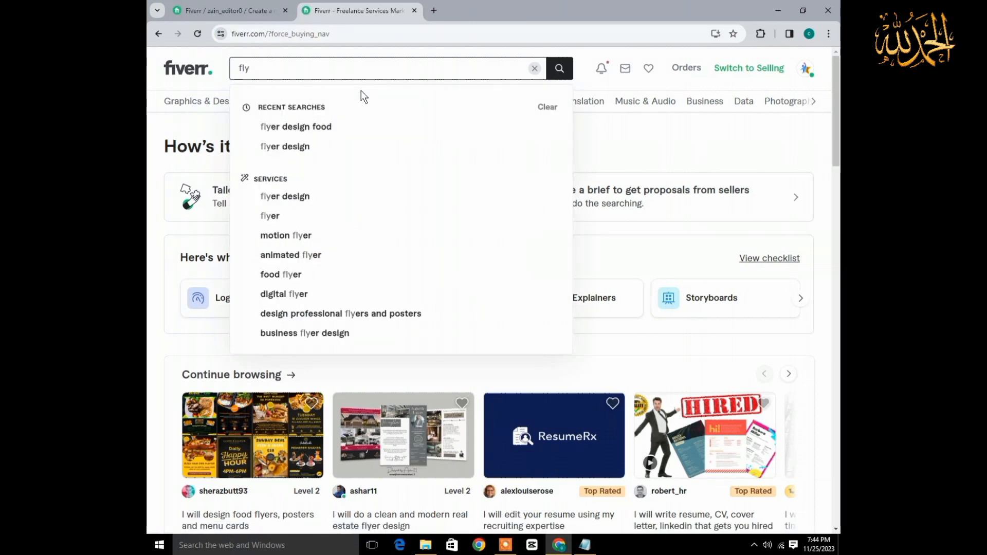
{"action": "left_click", "coordinate": [330, 148]}
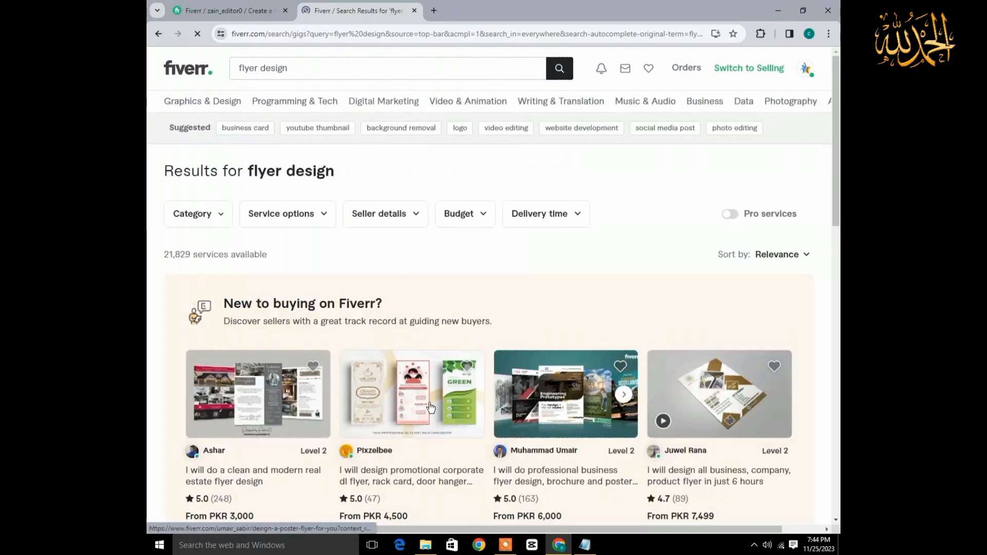
{"action": "left_click", "coordinate": [551, 412]}
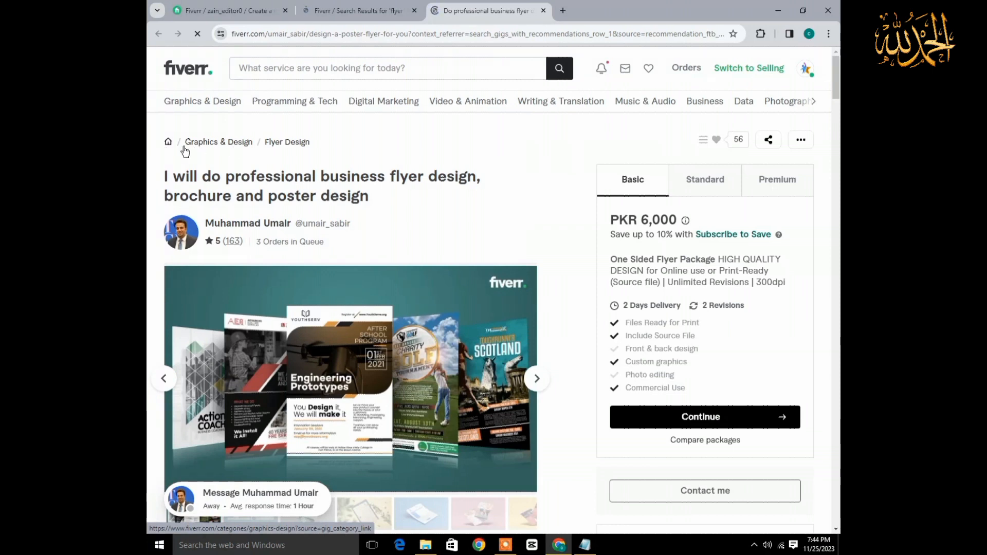
{"action": "left_click_drag", "start_coordinate": [214, 147], "coordinate": [264, 145]}
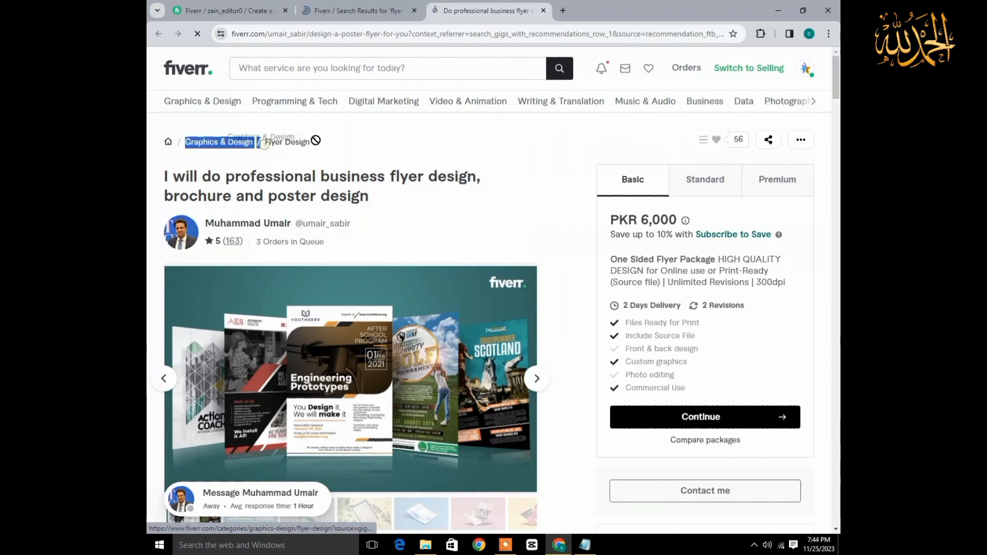
{"action": "left_click", "coordinate": [387, 152]}
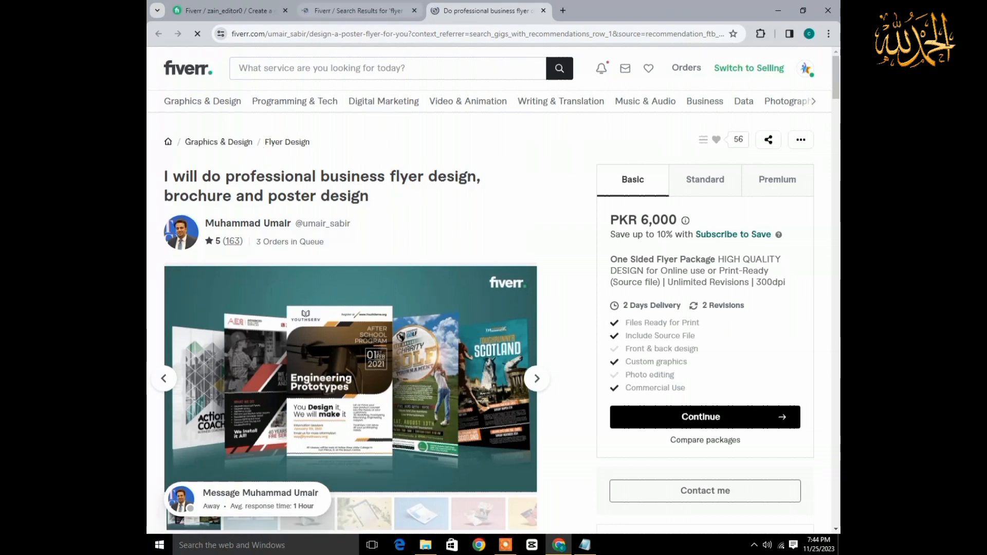
Return to the new gig form and set its category to Graphics & Design.
{"action": "left_click", "coordinate": [231, 10]}
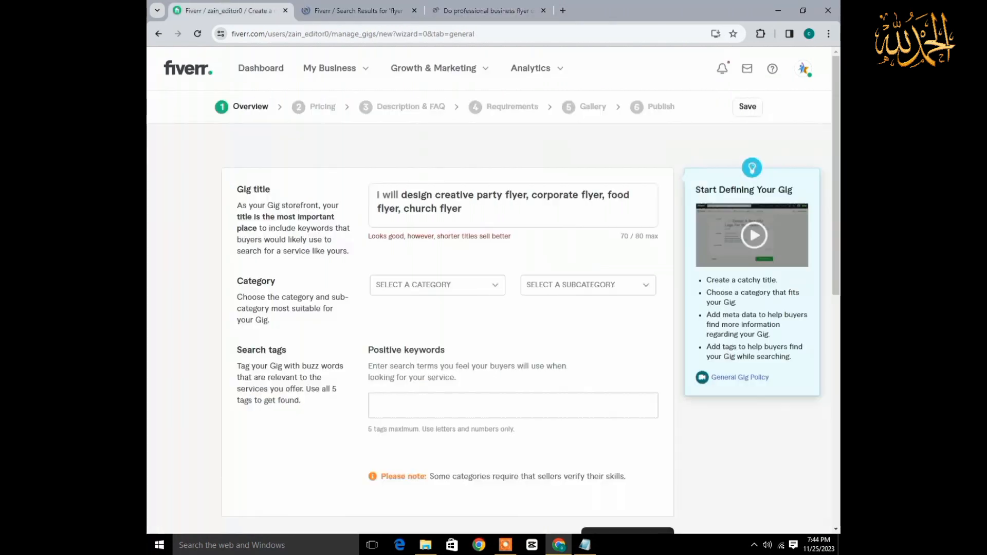
{"action": "left_click", "coordinate": [492, 284]}
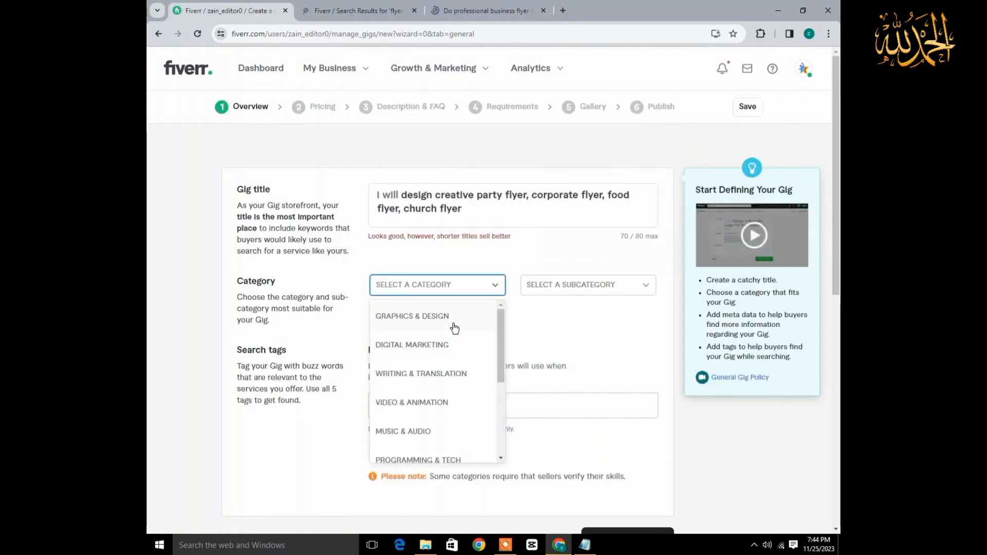
{"action": "left_click", "coordinate": [455, 324]}
Recheck the subcategory on the reference flyer gig and set the new gig's subcategory to Flyer Design.
{"action": "left_click", "coordinate": [550, 289]}
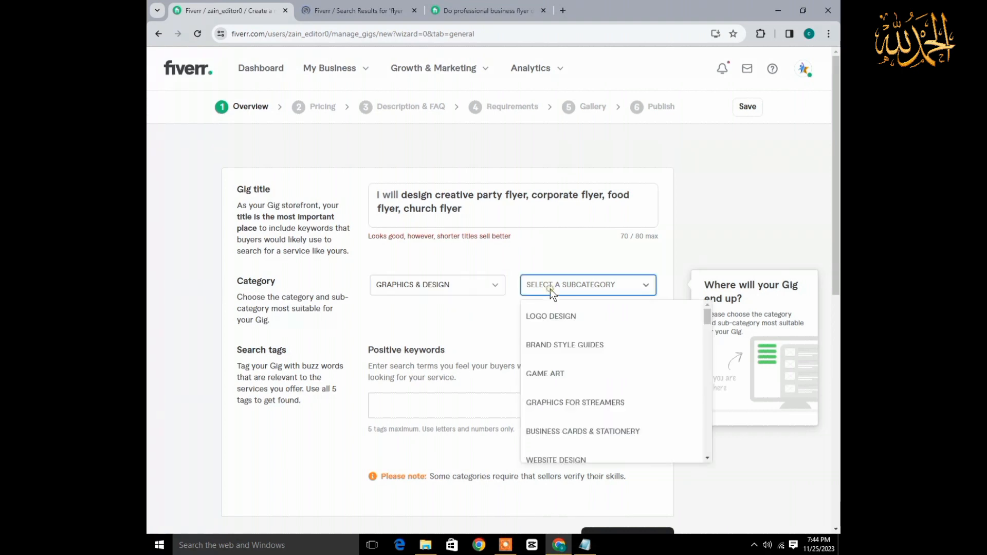
{"action": "left_click", "coordinate": [484, 10]}
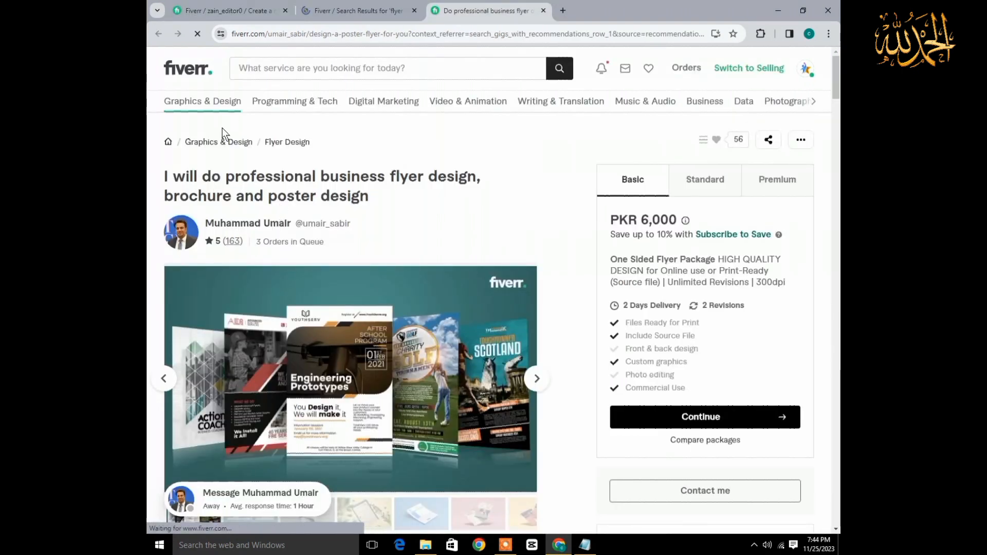
{"action": "left_click", "coordinate": [229, 10]}
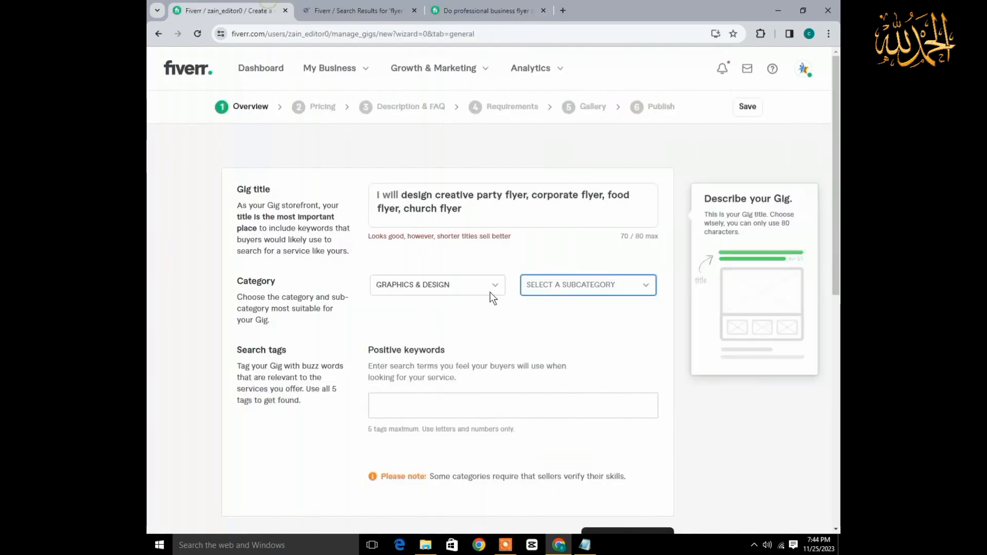
{"action": "left_click", "coordinate": [597, 284]}
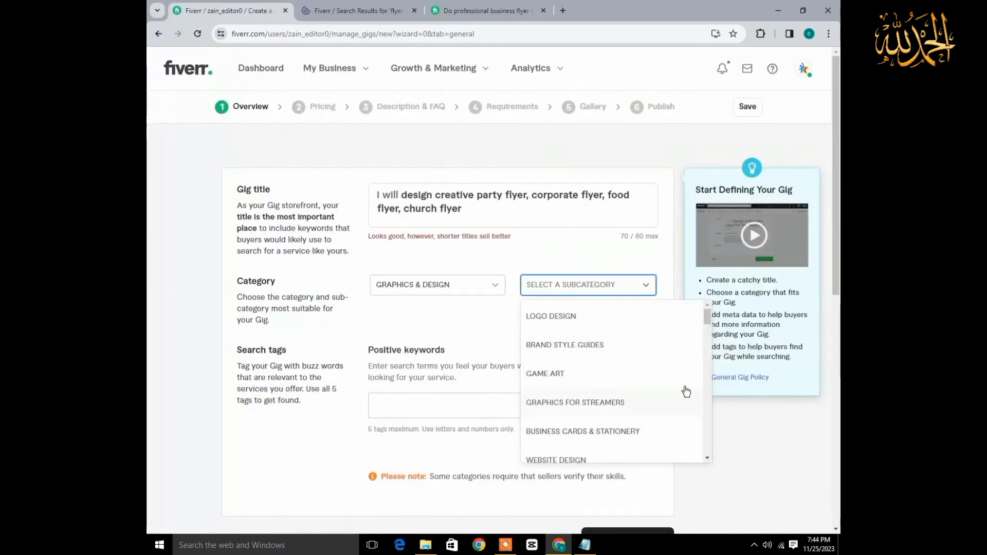
{"action": "left_click_drag", "start_coordinate": [706, 325], "coordinate": [711, 361]}
{"action": "left_click", "coordinate": [561, 334]}
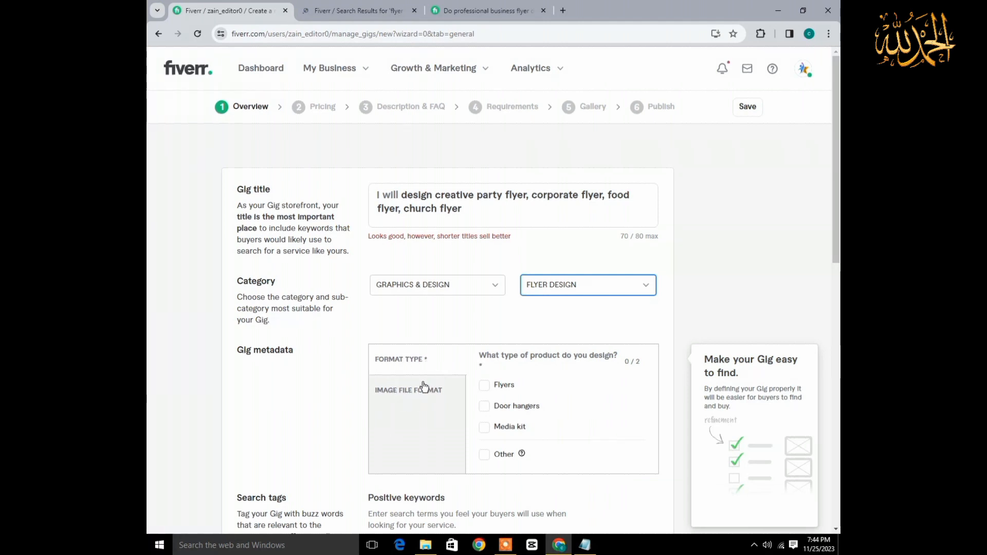
Set the gig metadata's format type to Flyers as the product designed.
{"action": "left_click", "coordinate": [407, 397]}
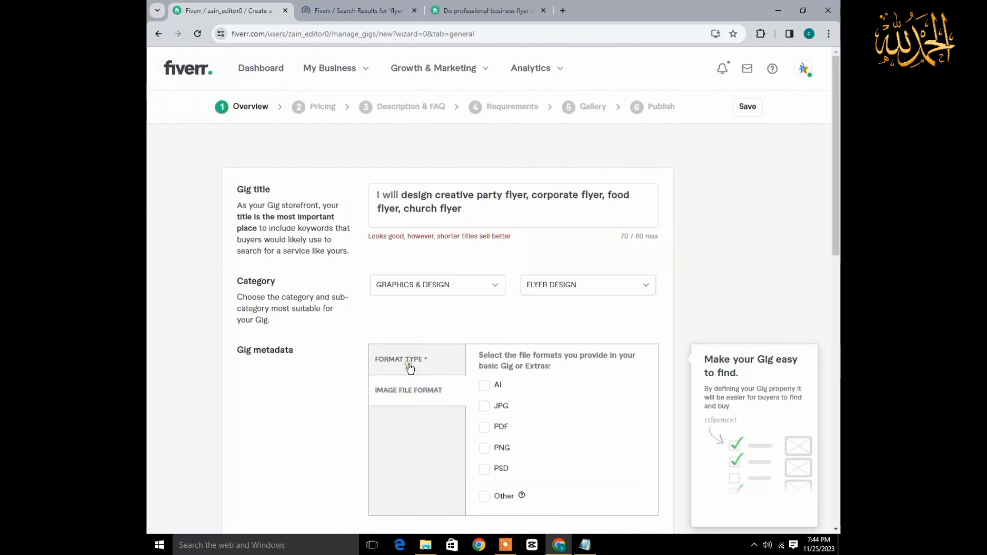
{"action": "left_click", "coordinate": [407, 363]}
{"action": "left_click", "coordinate": [498, 385]}
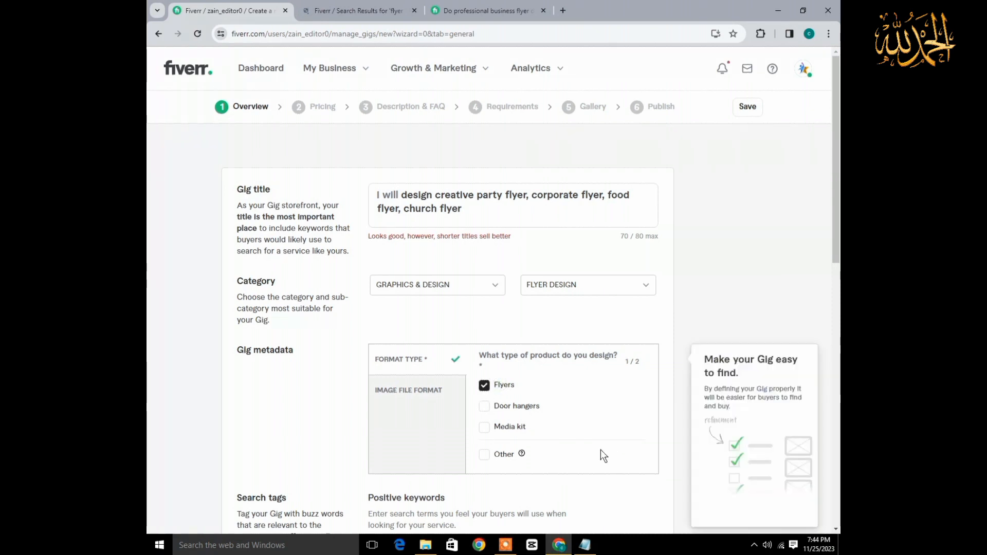
Select AI, JPG, PDF, PNG and PSD as the image file formats in the gig metadata.
{"action": "left_click", "coordinate": [429, 398]}
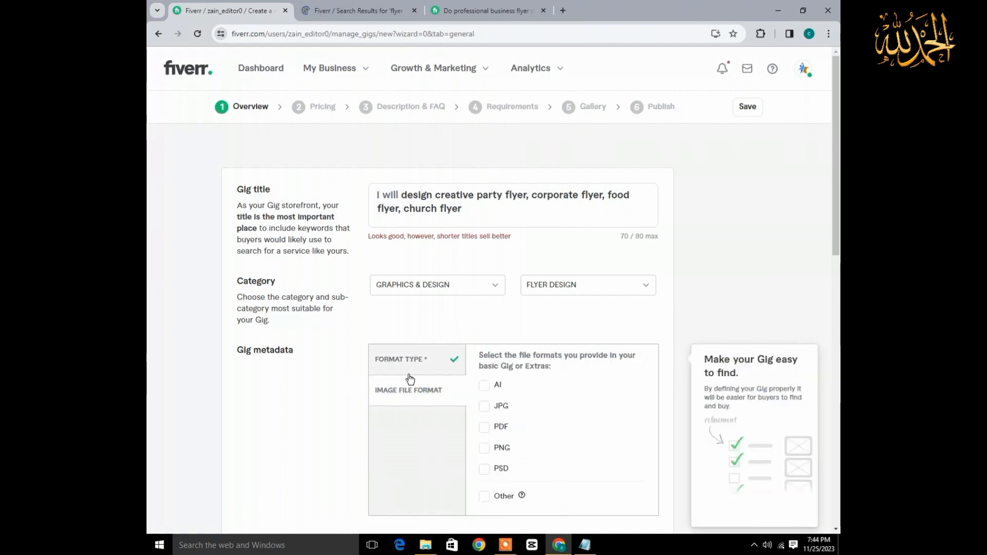
{"action": "left_click", "coordinate": [485, 386]}
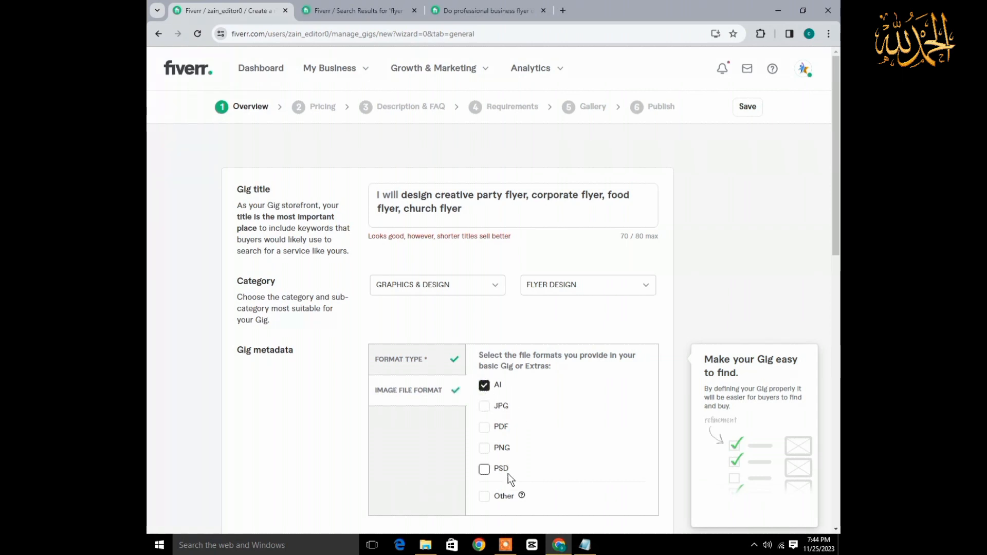
{"action": "left_click", "coordinate": [484, 406]}
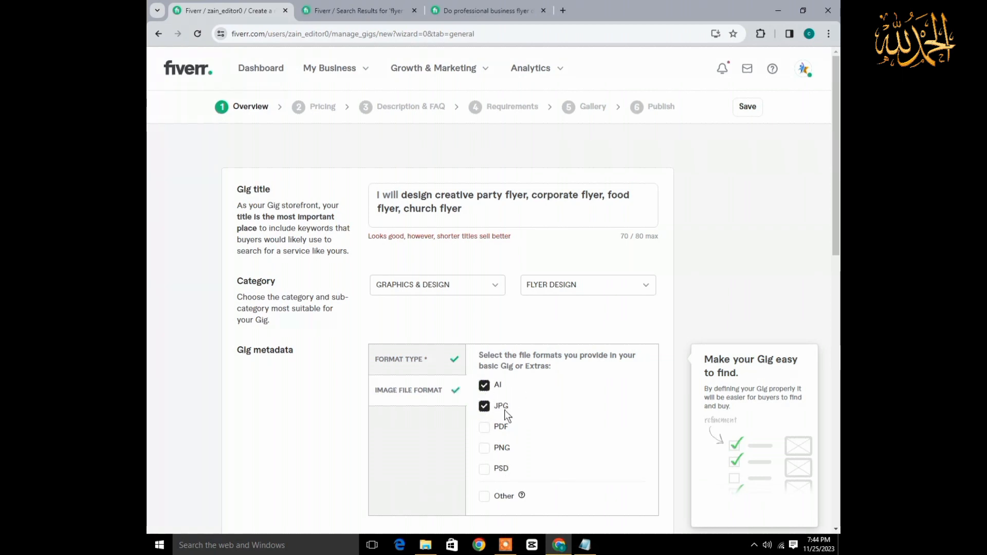
{"action": "left_click", "coordinate": [484, 428]}
{"action": "left_click", "coordinate": [484, 448]}
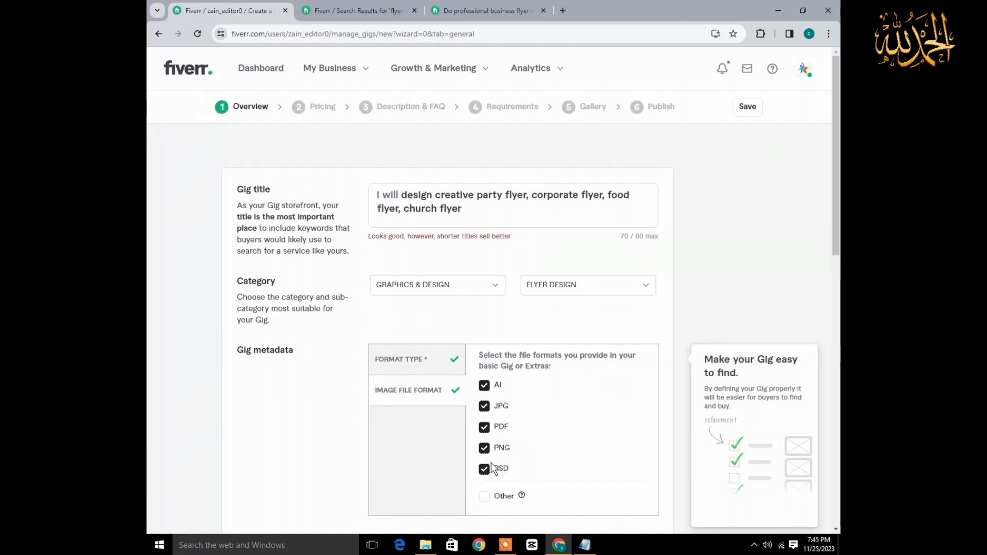
Examine the search tags section, including the positive keywords instructions and the tag limit.
{"action": "left_click_drag", "start_coordinate": [838, 211], "coordinate": [839, 351]}
{"action": "left_click_drag", "start_coordinate": [360, 194], "coordinate": [455, 205]}
{"action": "left_click", "coordinate": [470, 198]}
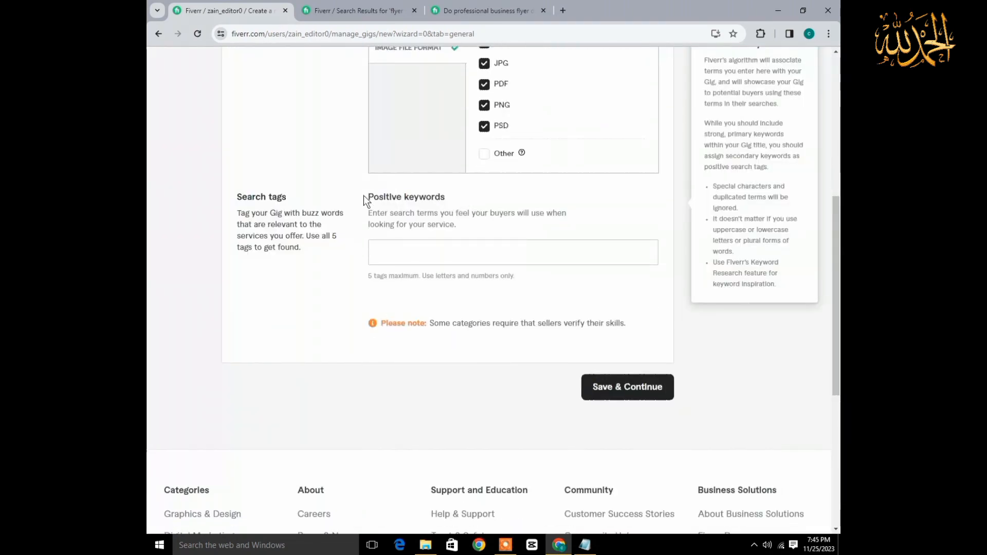
{"action": "left_click_drag", "start_coordinate": [363, 196], "coordinate": [471, 197]}
{"action": "left_click", "coordinate": [478, 196]}
{"action": "left_click_drag", "start_coordinate": [370, 271], "coordinate": [518, 284]}
{"action": "left_click", "coordinate": [547, 280]}
{"action": "left_click_drag", "start_coordinate": [369, 280], "coordinate": [509, 288]}
{"action": "left_click", "coordinate": [512, 289]}
{"action": "left_click_drag", "start_coordinate": [238, 213], "coordinate": [510, 202]}
{"action": "left_click", "coordinate": [530, 197]}
Check the related tags on the reference business flyer gig.
{"action": "left_click", "coordinate": [502, 4]}
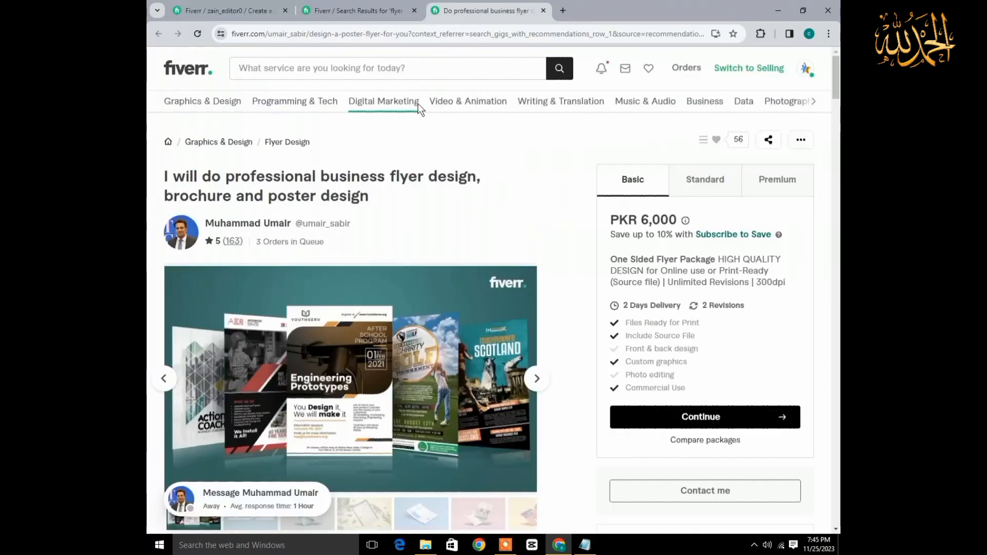
{"action": "left_click_drag", "start_coordinate": [840, 120], "coordinate": [840, 450]}
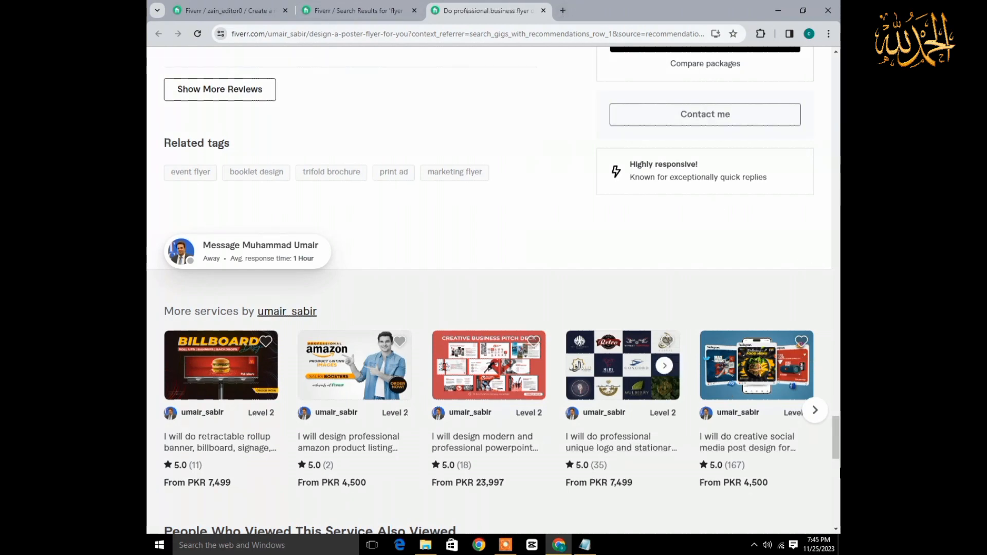
{"action": "left_click", "coordinate": [836, 468]}
{"action": "left_click_drag", "start_coordinate": [836, 482], "coordinate": [834, 72]}
{"action": "right_click", "coordinate": [834, 201]}
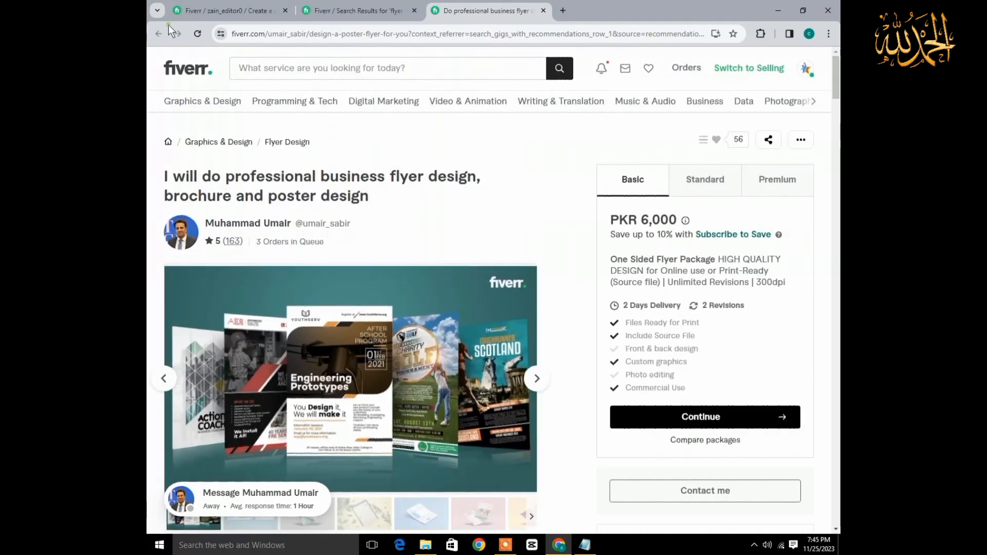
{"action": "left_click", "coordinate": [158, 34]}
Search Fiverr services for "logo" and open the transport logistic and trucking logo gig.
{"action": "left_click", "coordinate": [343, 68]}
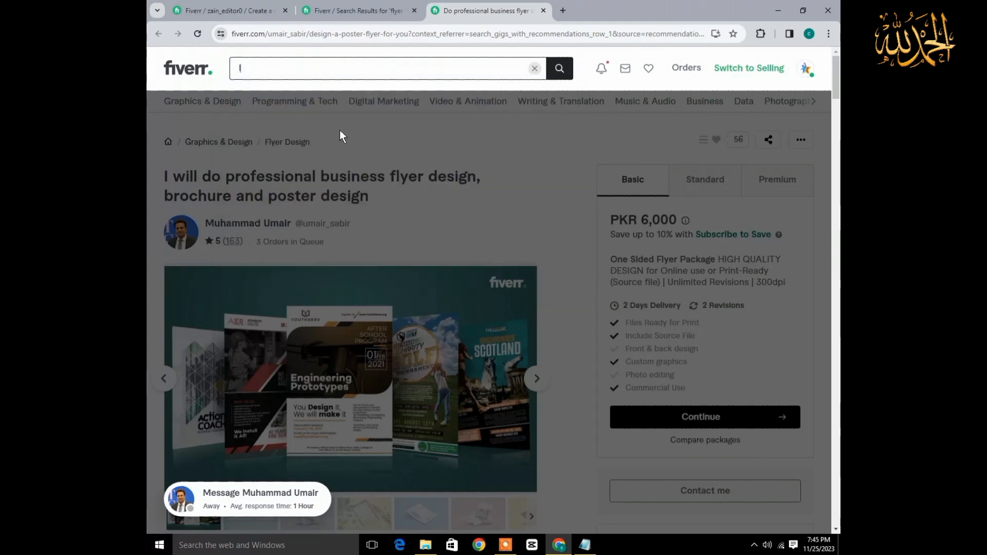
{"action": "type", "text": "logo"}
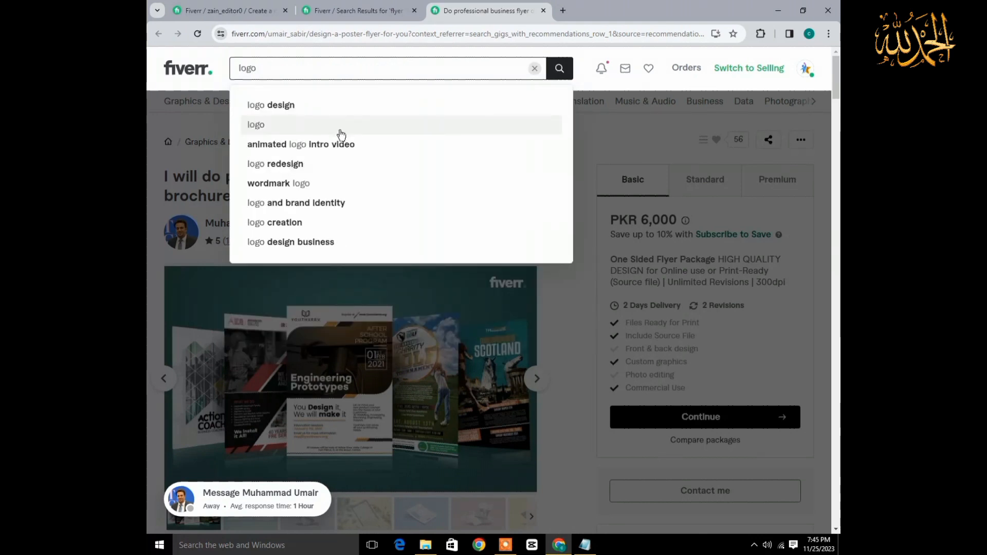
{"action": "left_click", "coordinate": [355, 130]}
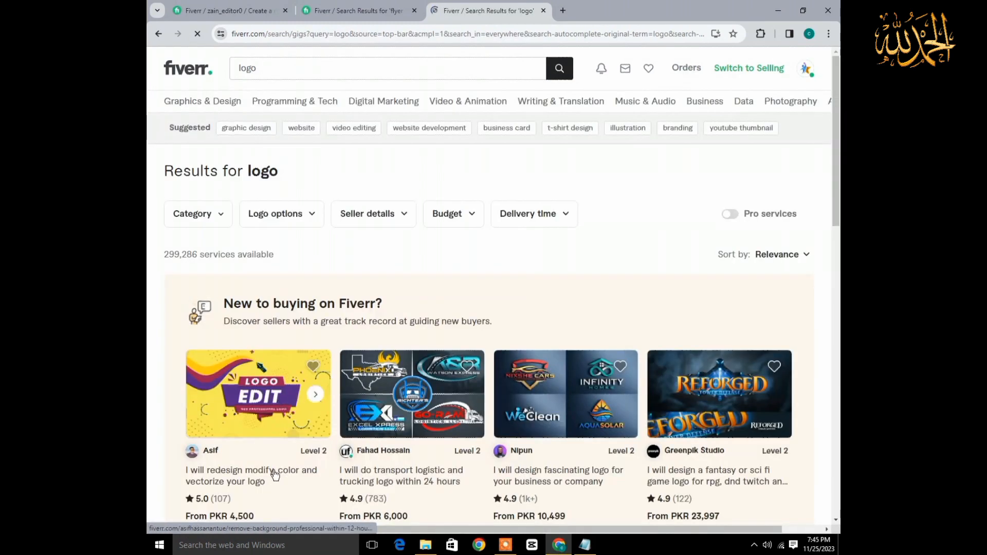
{"action": "left_click", "coordinate": [408, 382]}
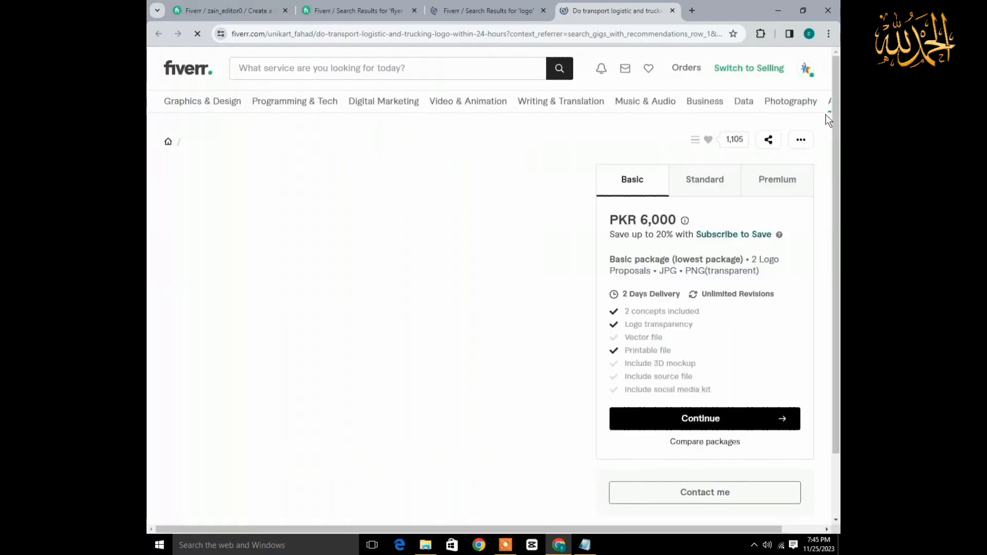
Check the related tags on the transport logistic and trucking logo gig.
{"action": "scroll", "coordinate": [826, 113], "scroll_direction": "down", "scroll_amount": 10}
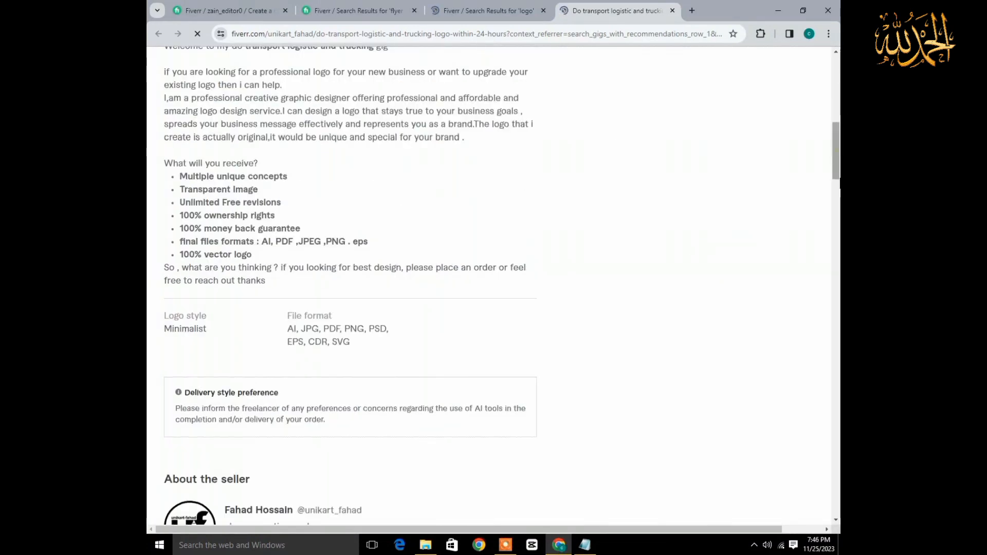
{"action": "scroll", "coordinate": [378, 237], "scroll_direction": "down", "scroll_amount": 20}
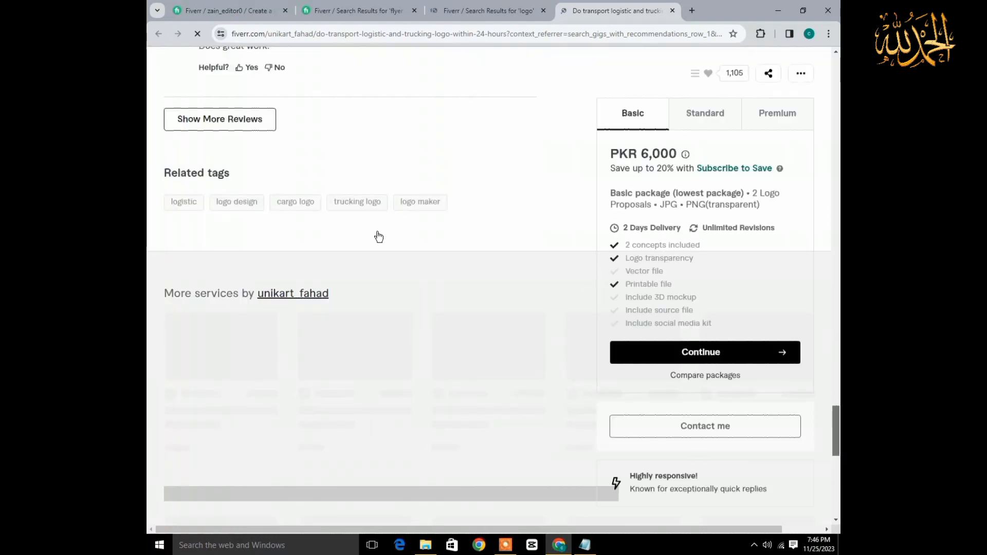
{"action": "scroll", "coordinate": [470, 212], "scroll_direction": "up", "scroll_amount": 15}
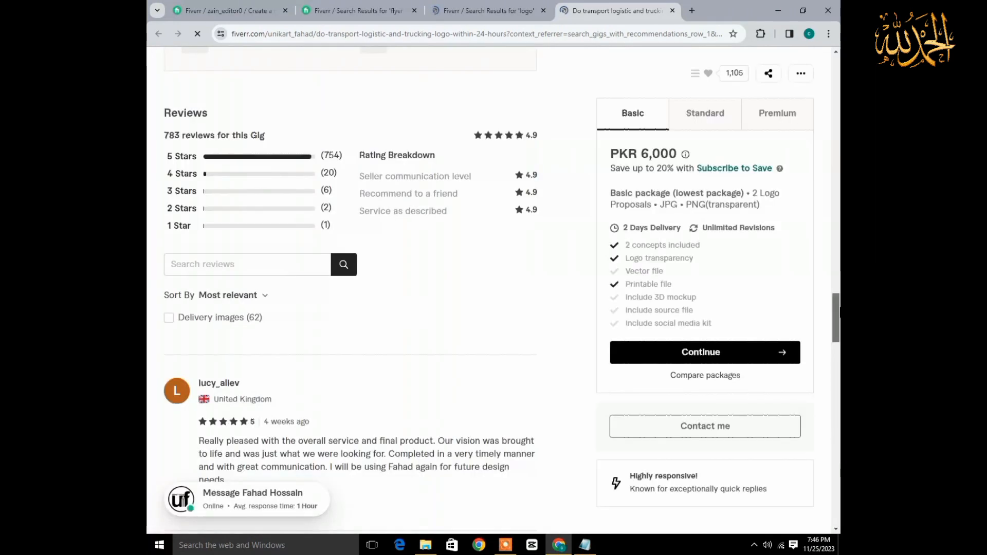
{"action": "scroll", "coordinate": [430, 96], "scroll_direction": "up", "scroll_amount": 15}
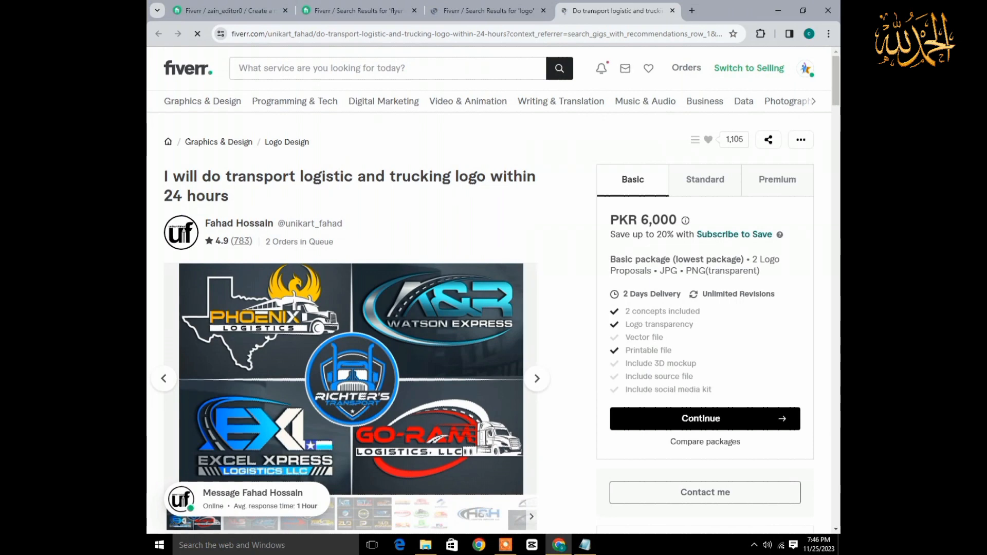
Close the trucking logo gig and return to the positive keywords field of the new gig form.
{"action": "left_click", "coordinate": [672, 11]}
{"action": "left_click", "coordinate": [359, 10]}
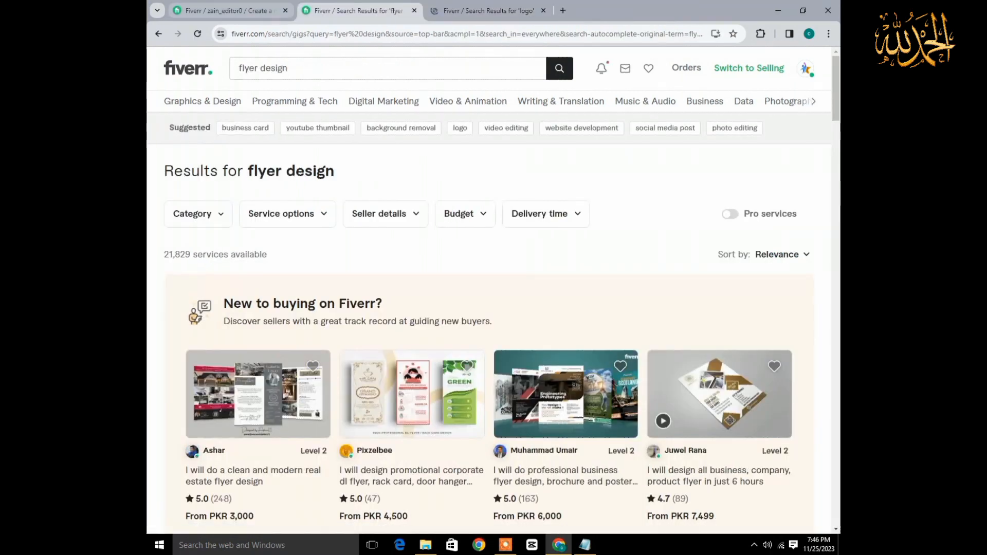
{"action": "left_click", "coordinate": [229, 11]}
{"action": "left_click", "coordinate": [446, 242]}
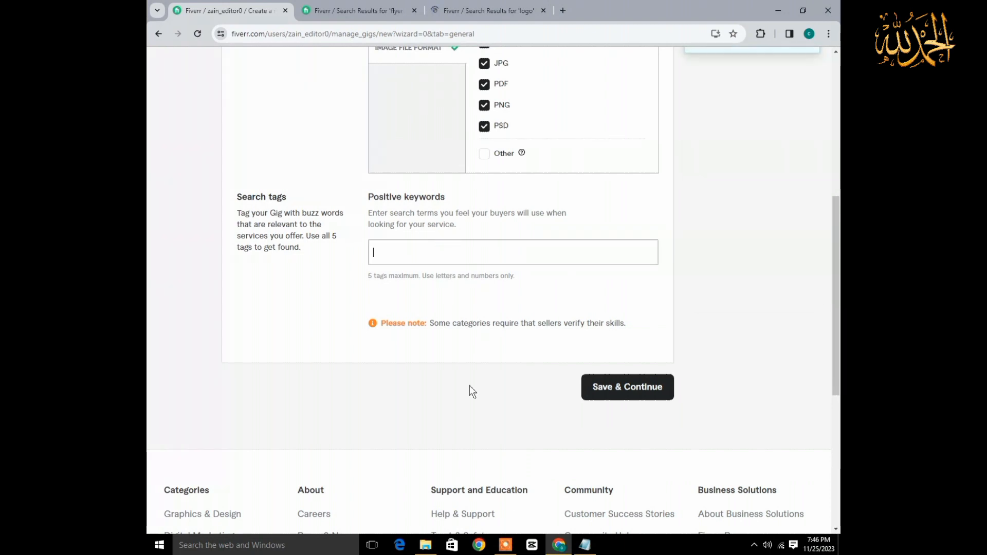
Copy "Flyer design" from the tags in the Notepad notes and add it as the gig's first search tag.
{"action": "left_click", "coordinate": [585, 544]}
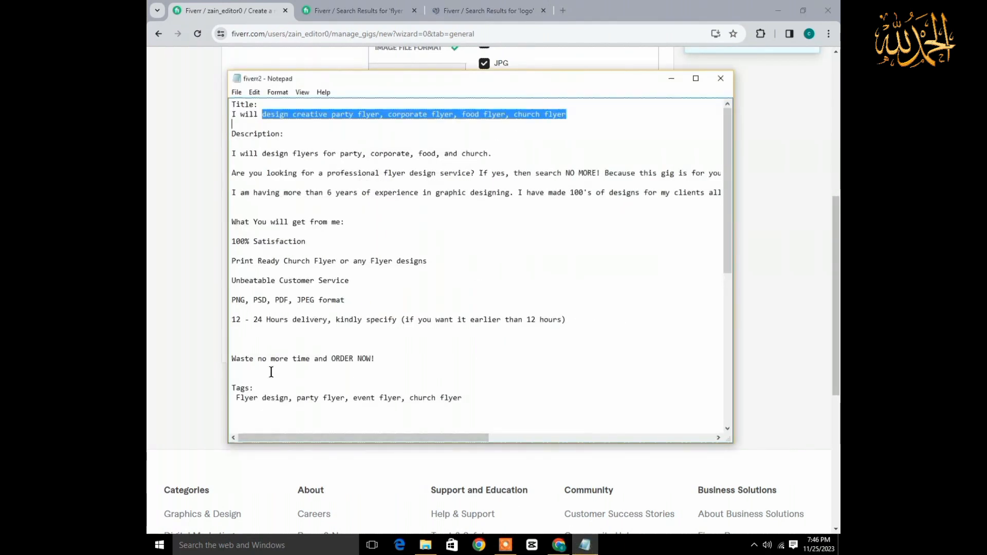
{"action": "left_click_drag", "start_coordinate": [232, 399], "coordinate": [288, 401]}
{"action": "key", "text": "ctrl+c"}
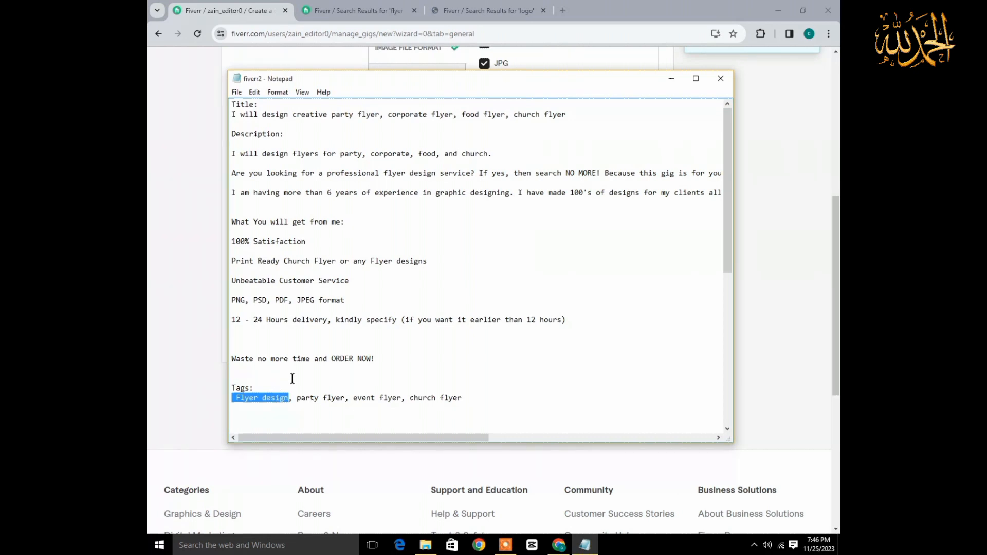
{"action": "mouse_move", "coordinate": [566, 543]}
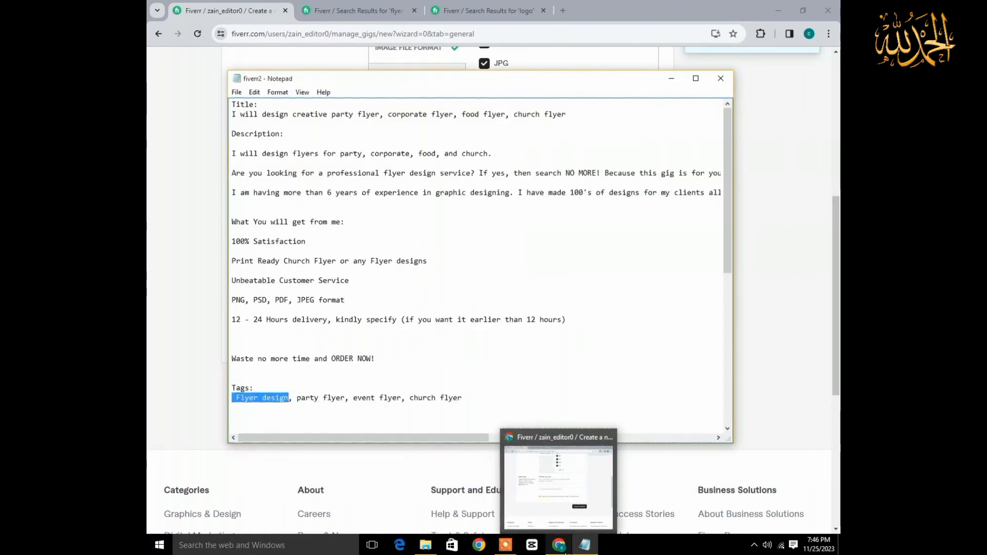
{"action": "left_click", "coordinate": [566, 551]}
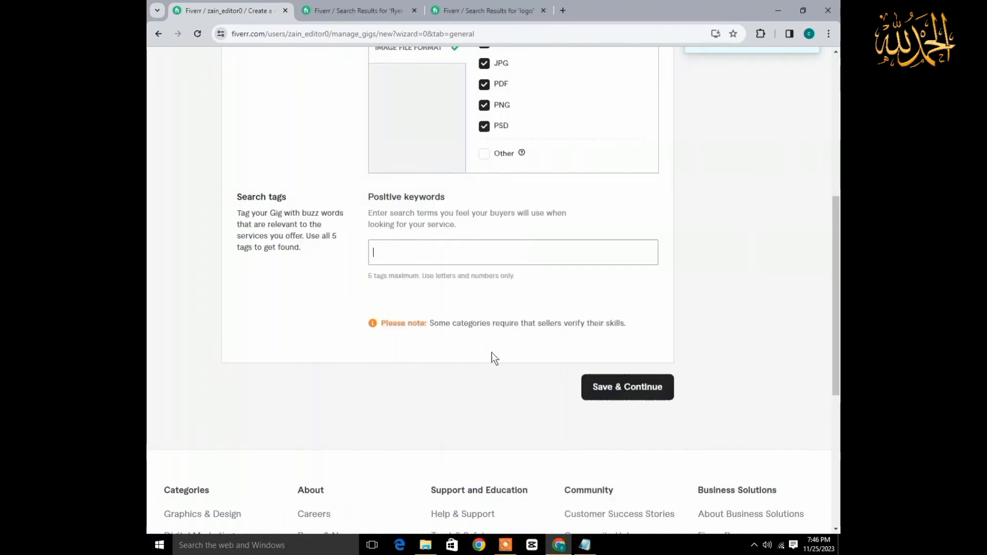
{"action": "key", "text": "ctrl+v"}
{"action": "key", "text": "Return"}
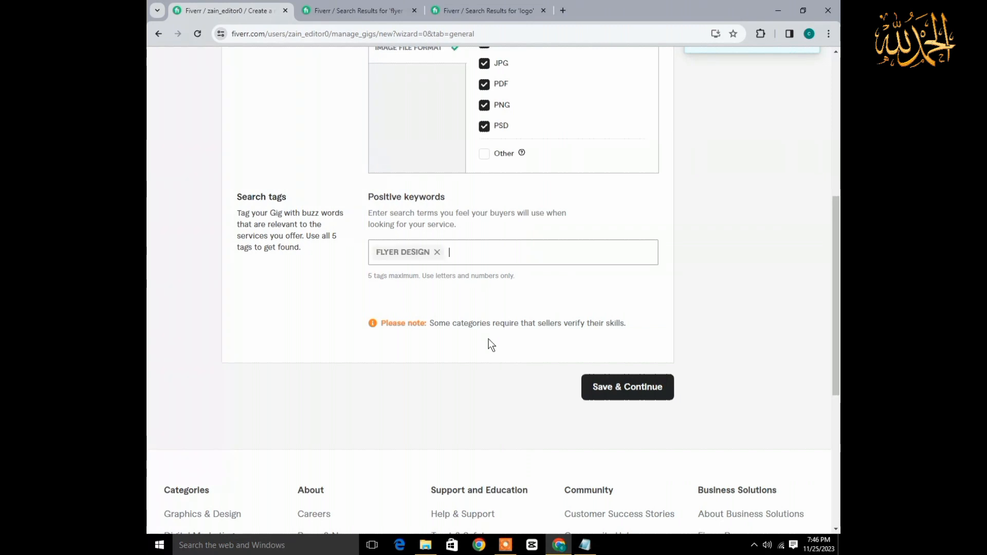
Take "party flyer" from the tags in the Notepad notes and add it as the gig's second search tag.
{"action": "left_click", "coordinate": [587, 545]}
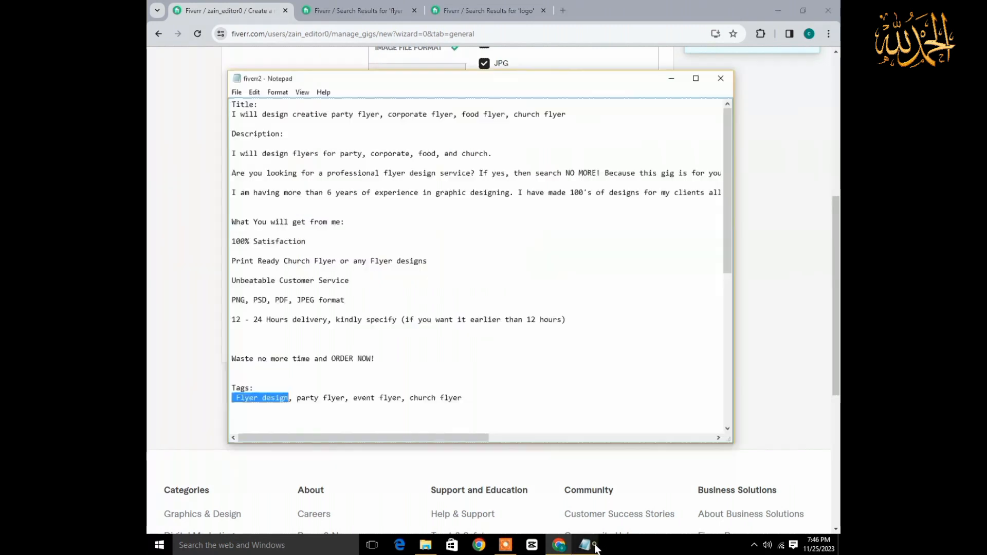
{"action": "left_click", "coordinate": [296, 397]}
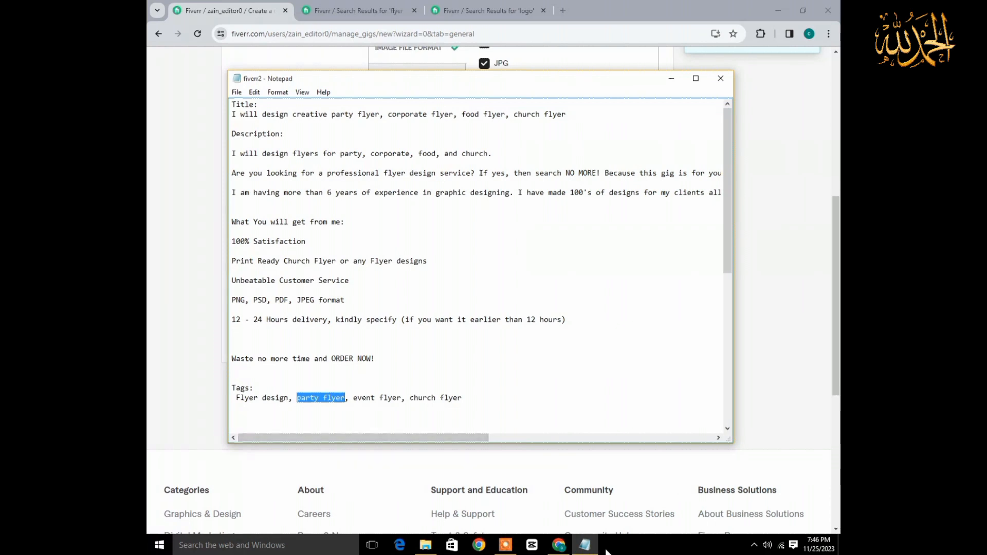
{"action": "left_click", "coordinate": [559, 545]}
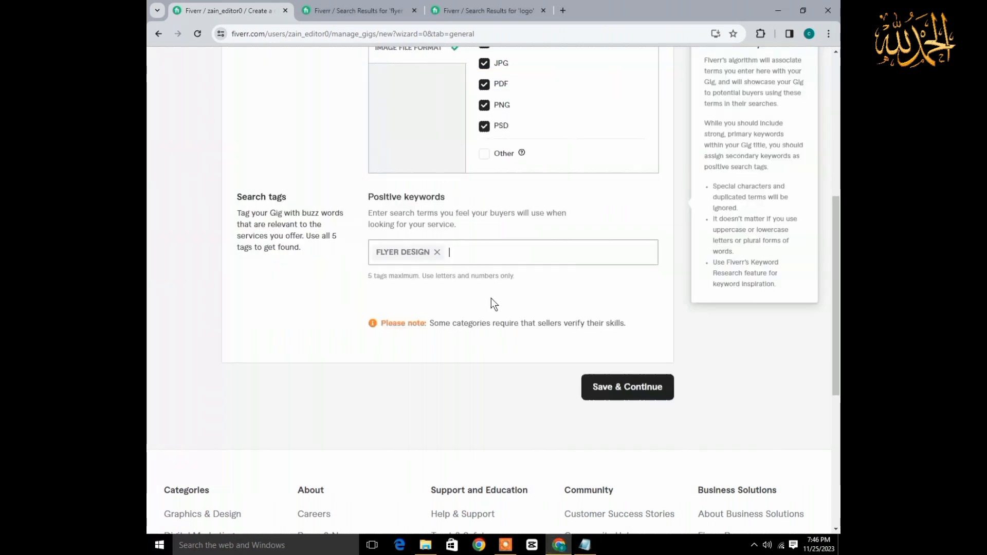
{"action": "type", "text": "party flyer"}
{"action": "key", "text": "Return"}
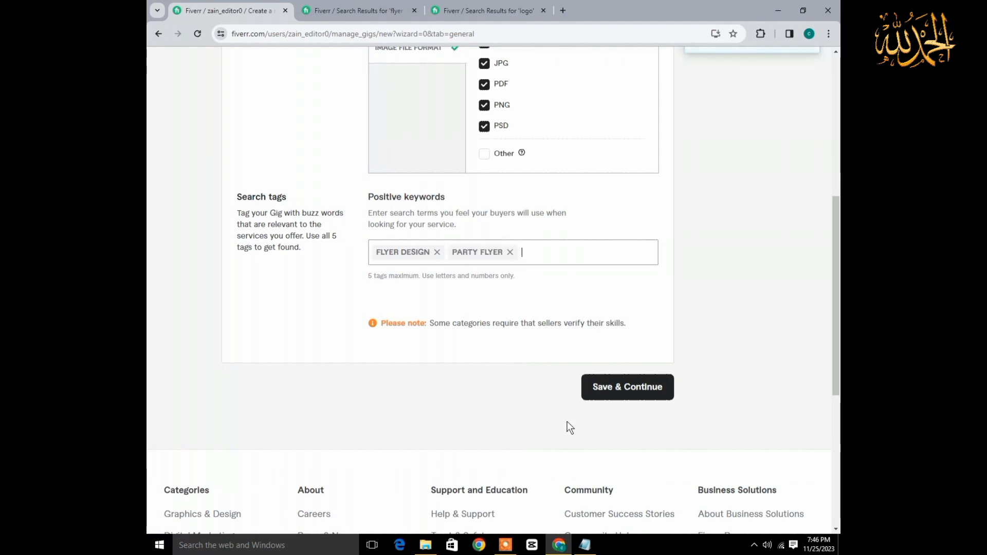
Copy "event flyer" from the tags in the Notepad notes and add it as the gig's third search tag.
{"action": "left_click", "coordinate": [585, 544]}
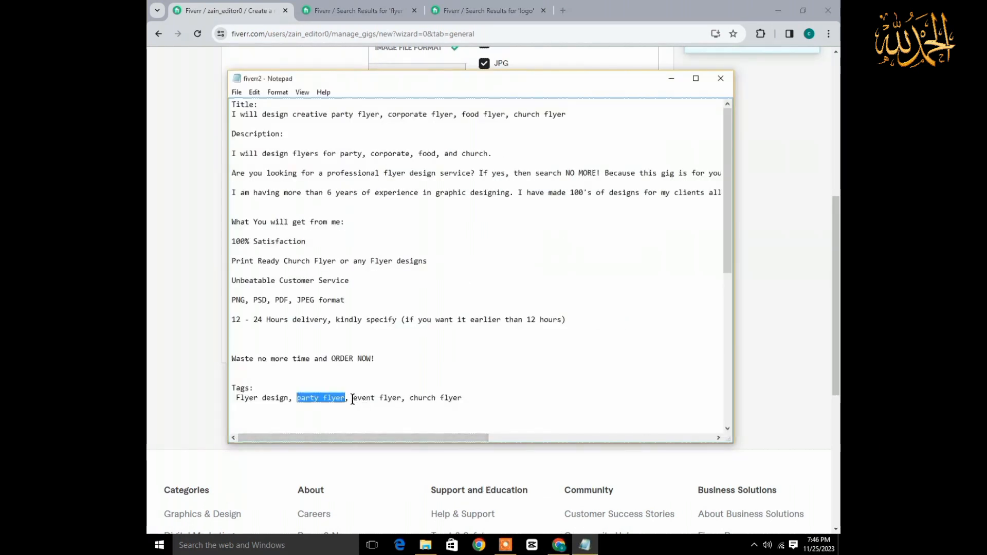
{"action": "left_click_drag", "start_coordinate": [352, 400], "coordinate": [397, 397]}
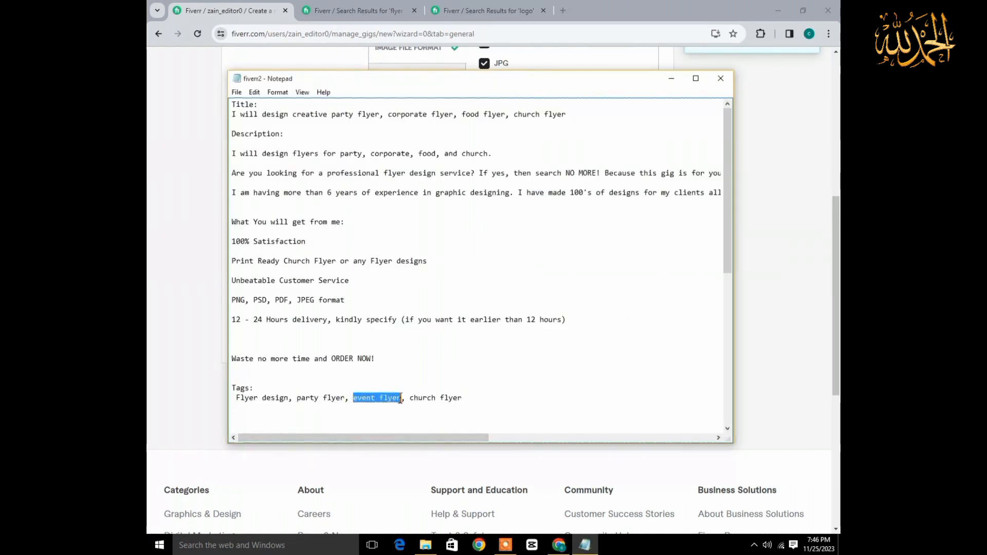
{"action": "right_click", "coordinate": [394, 398]}
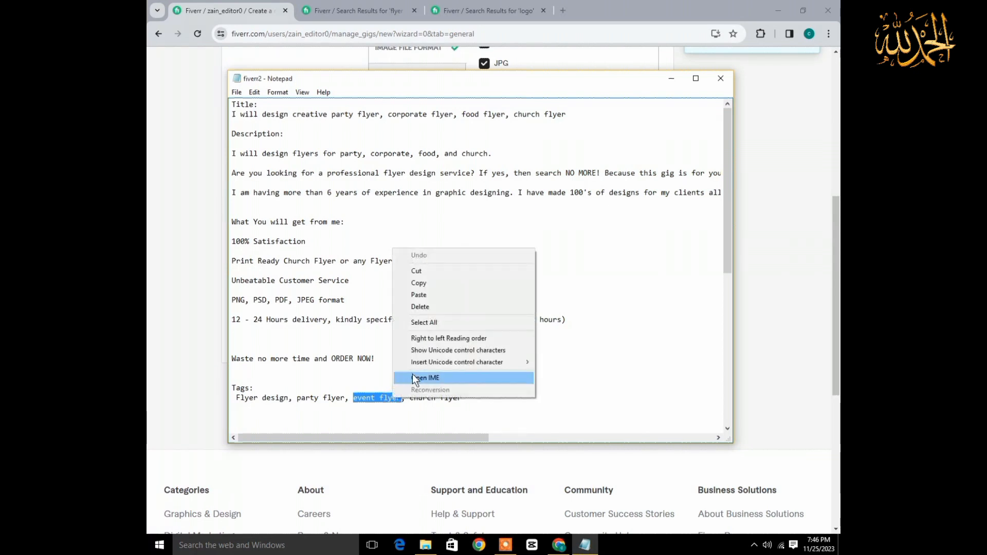
{"action": "left_click", "coordinate": [442, 284]}
{"action": "left_click", "coordinate": [561, 546]}
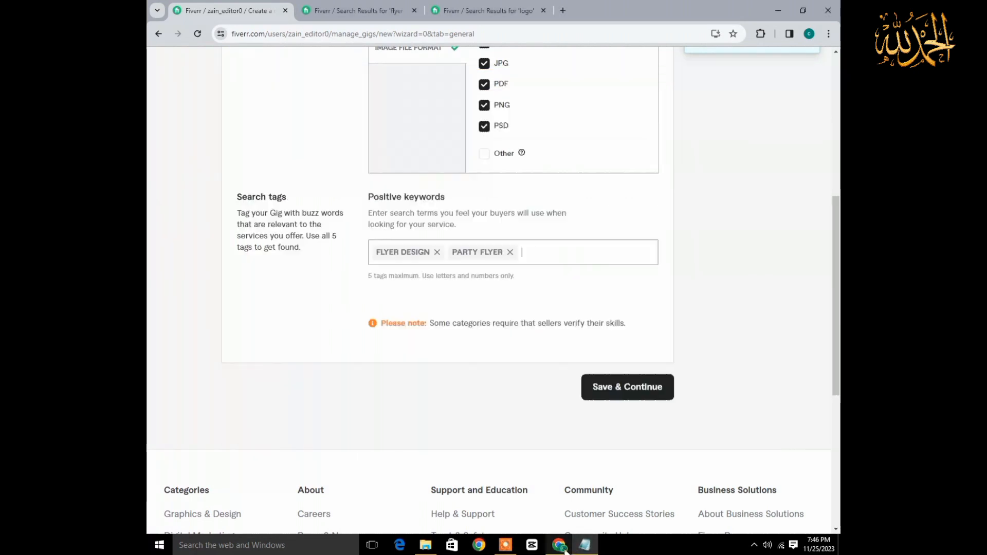
{"action": "right_click", "coordinate": [544, 255]}
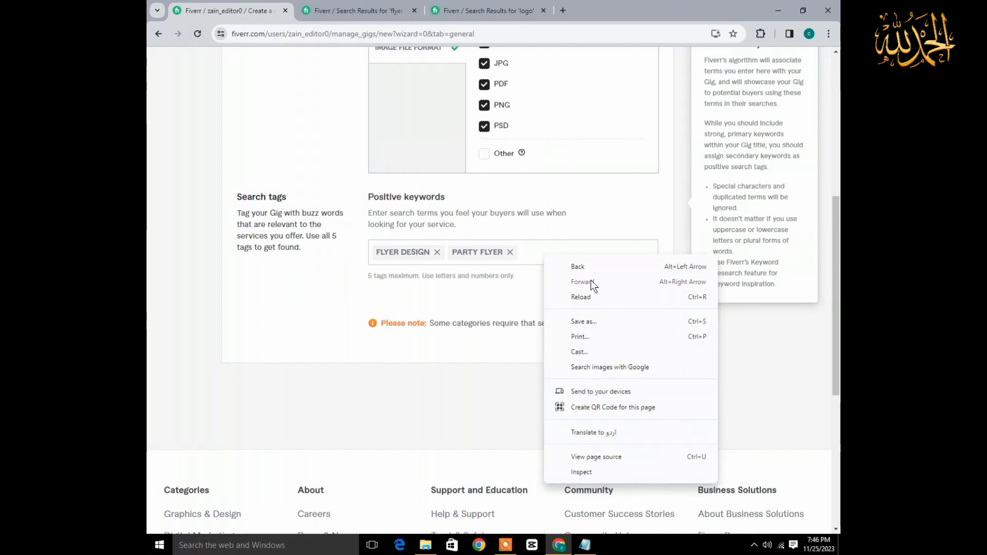
{"action": "left_click", "coordinate": [529, 252]}
{"action": "right_click", "coordinate": [530, 249]}
{"action": "left_click", "coordinate": [525, 254]}
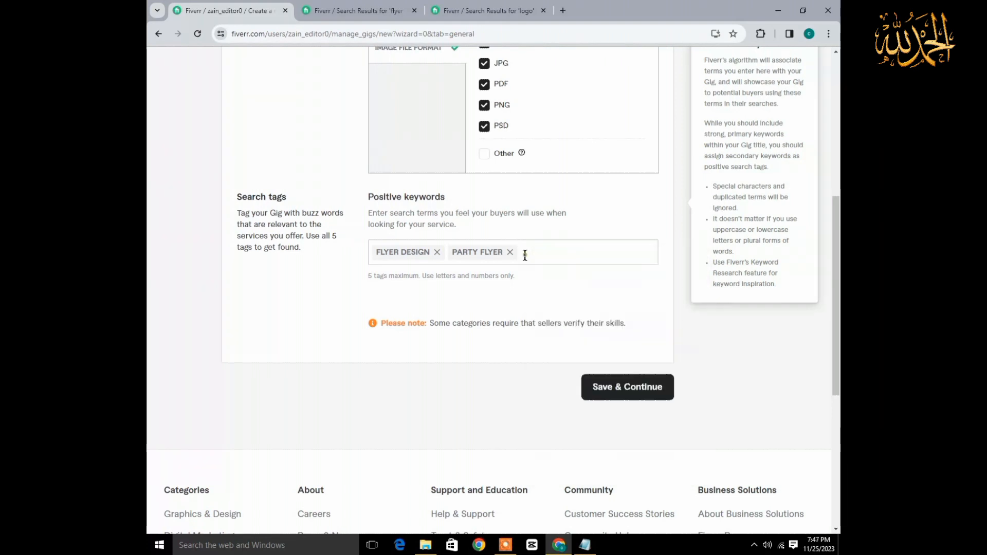
{"action": "left_click", "coordinate": [527, 256]}
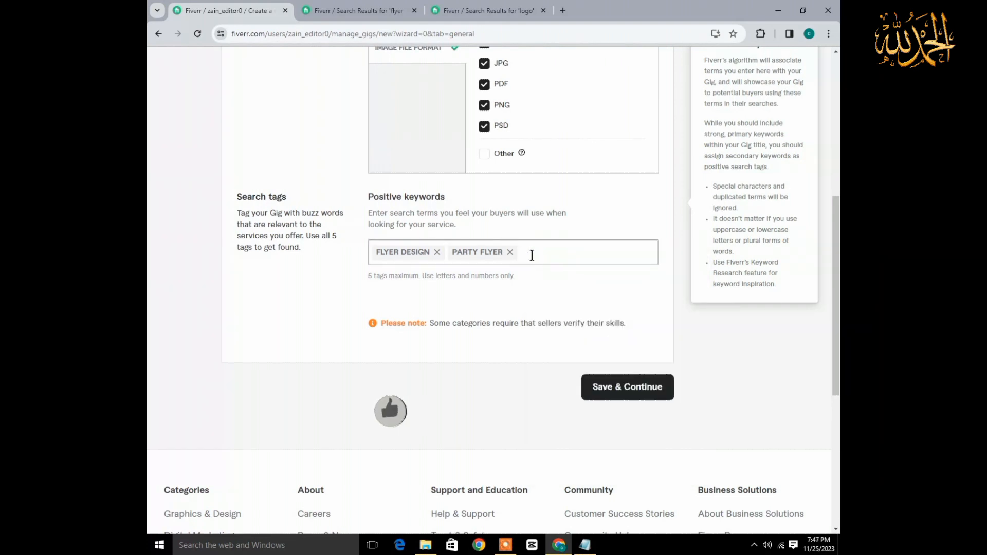
{"action": "type", "text": "event flyer"}
{"action": "key", "text": "Return"}
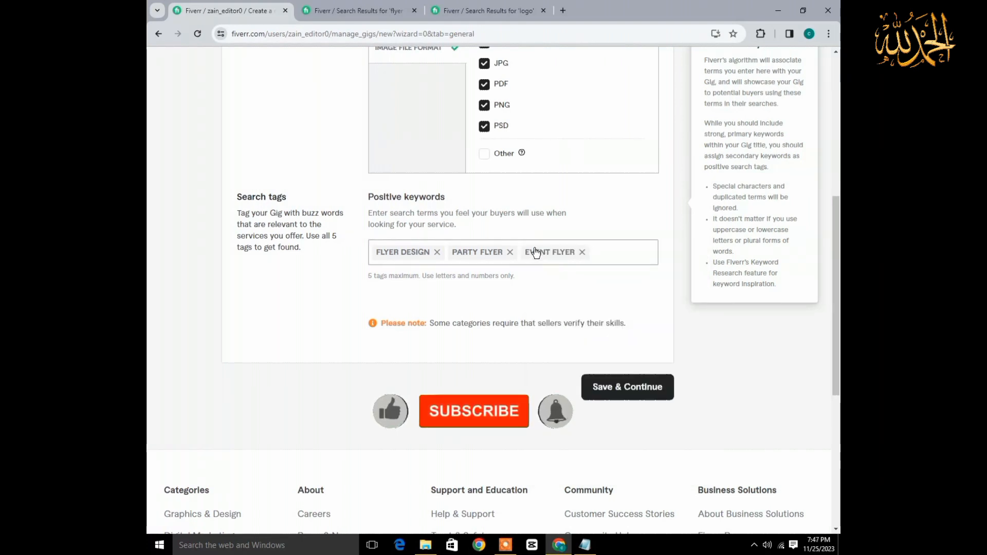
Copy "church flyer" from the tags in the Notepad notes and add it as the gig's fourth search tag.
{"action": "left_click", "coordinate": [587, 545]}
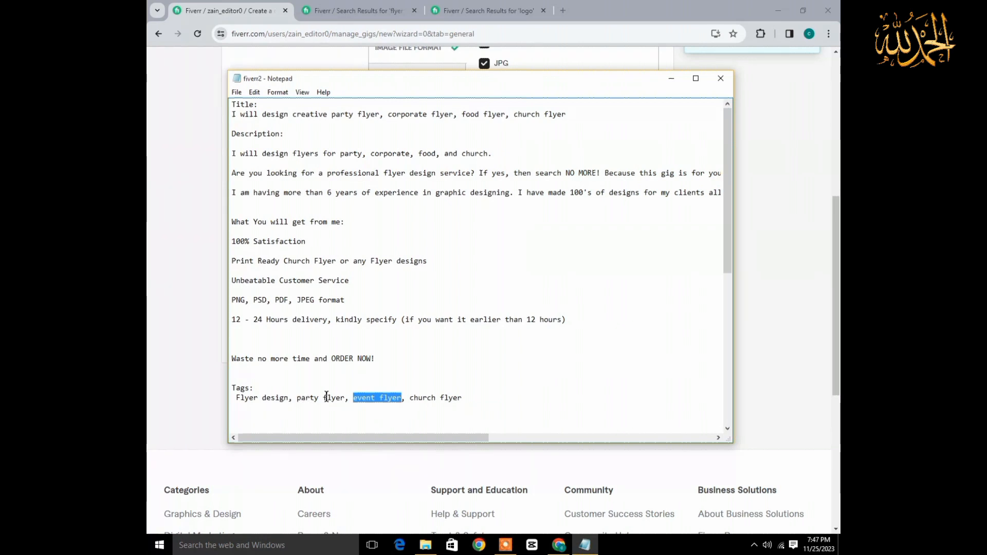
{"action": "left_click_drag", "start_coordinate": [409, 398], "coordinate": [470, 400]}
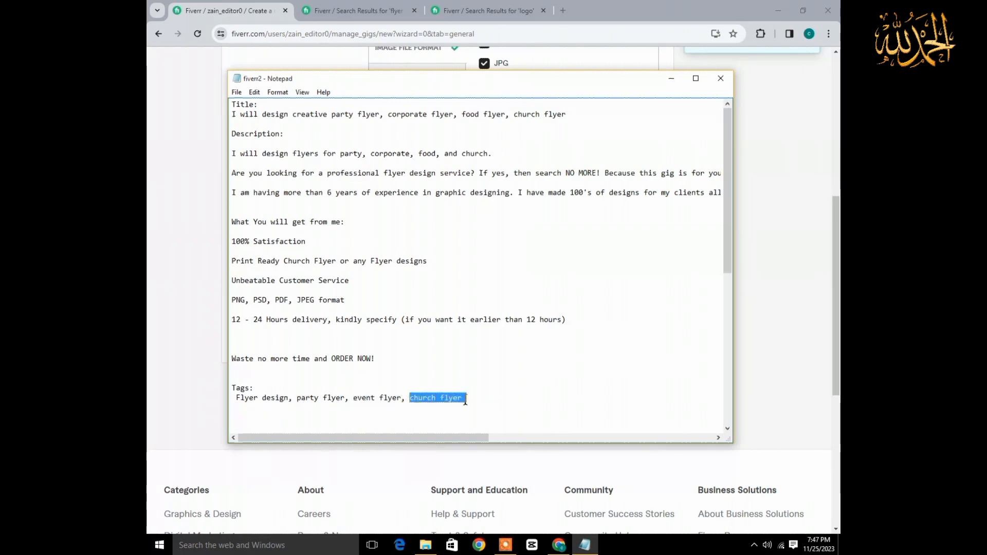
{"action": "right_click", "coordinate": [466, 400]}
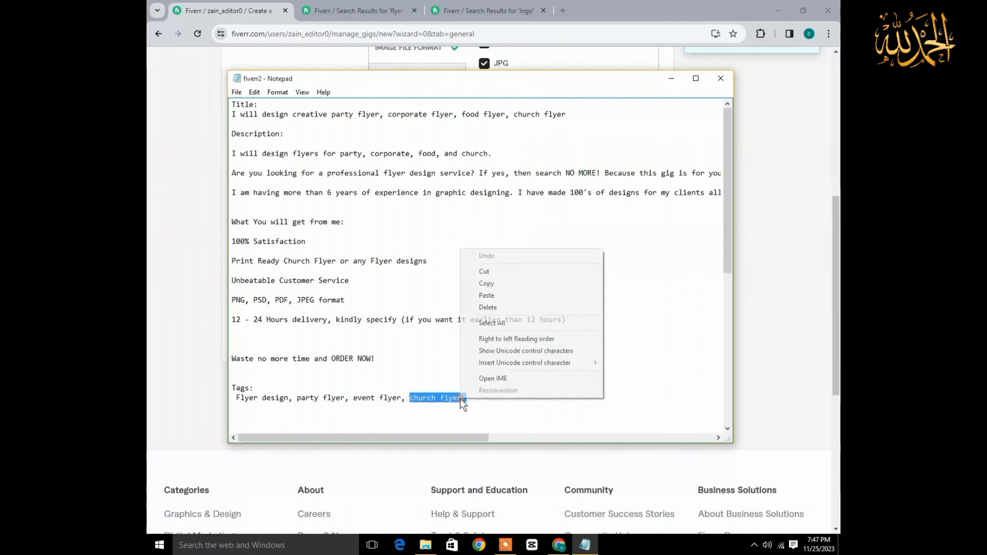
{"action": "left_click", "coordinate": [522, 283]}
{"action": "left_click", "coordinate": [559, 545]}
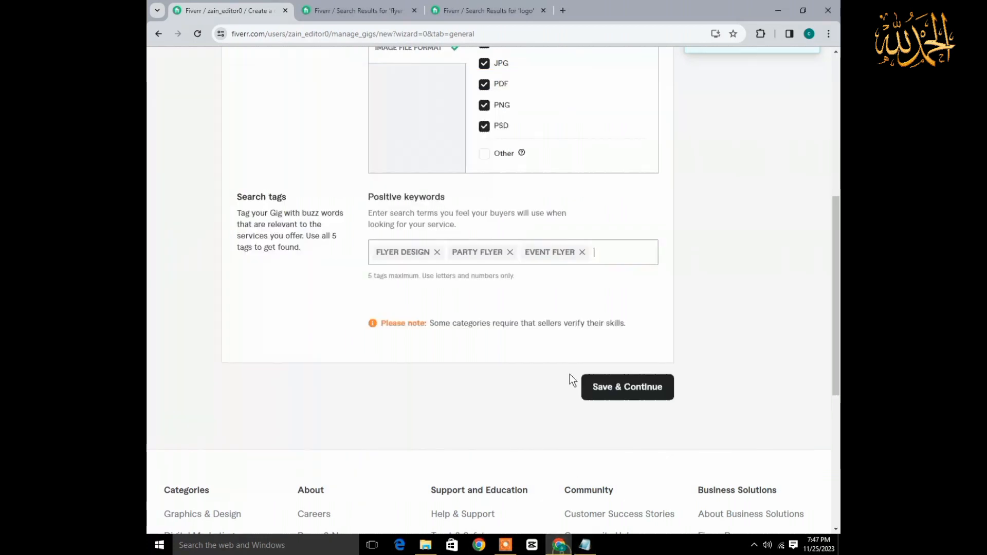
{"action": "left_click", "coordinate": [628, 252]}
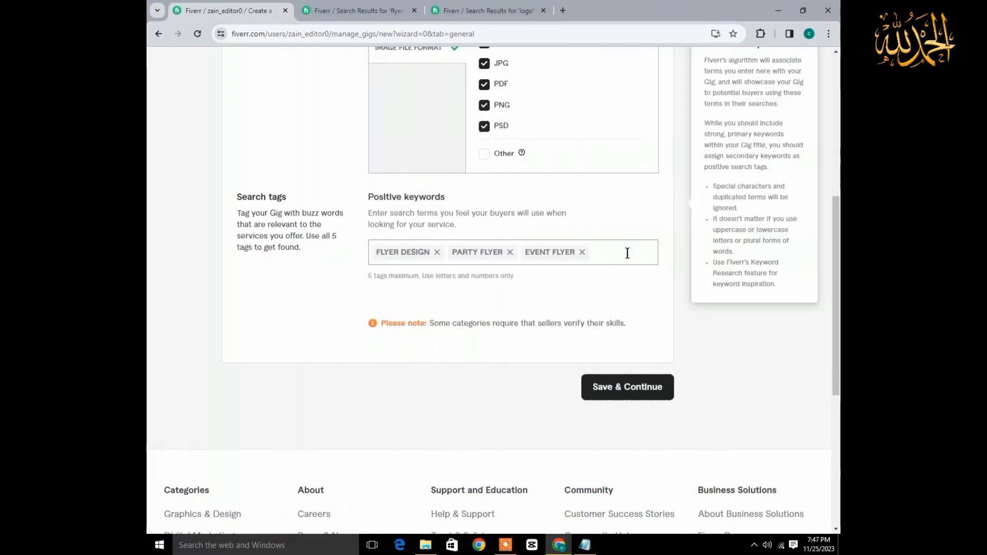
{"action": "key", "text": "ctrl+v"}
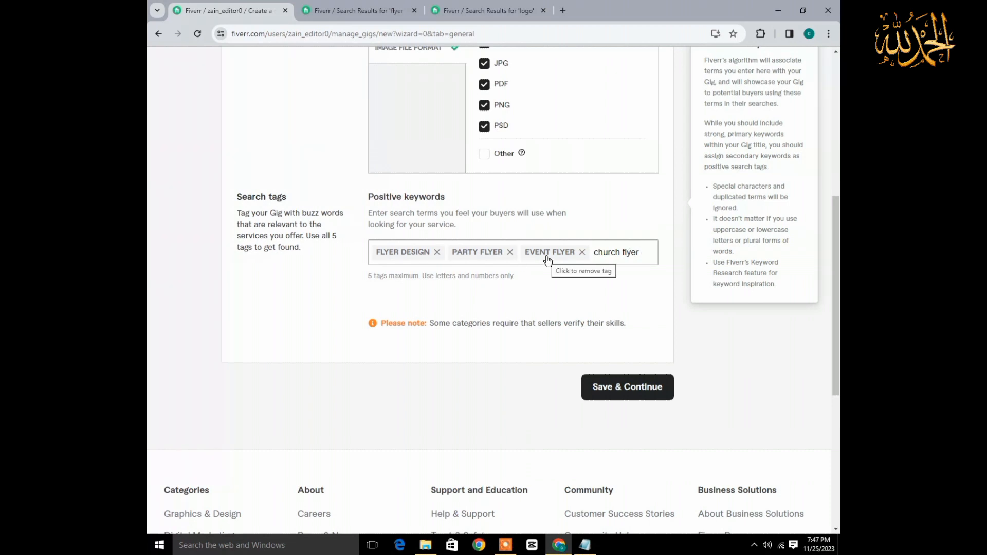
{"action": "key", "text": "Return"}
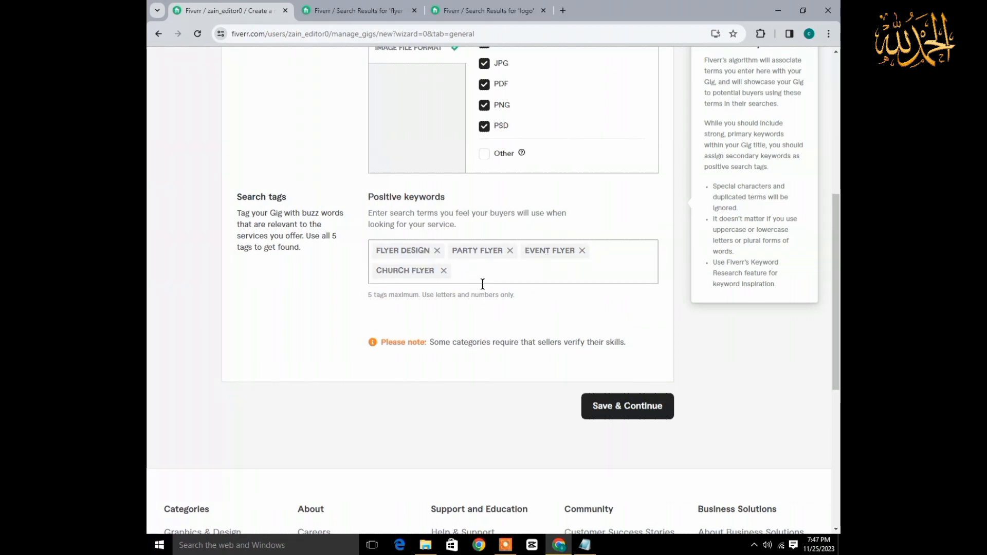
Save the gig overview, continue to the pricing stage, and enable offering Basic, Standard and Premium packages.
{"action": "left_click", "coordinate": [628, 411]}
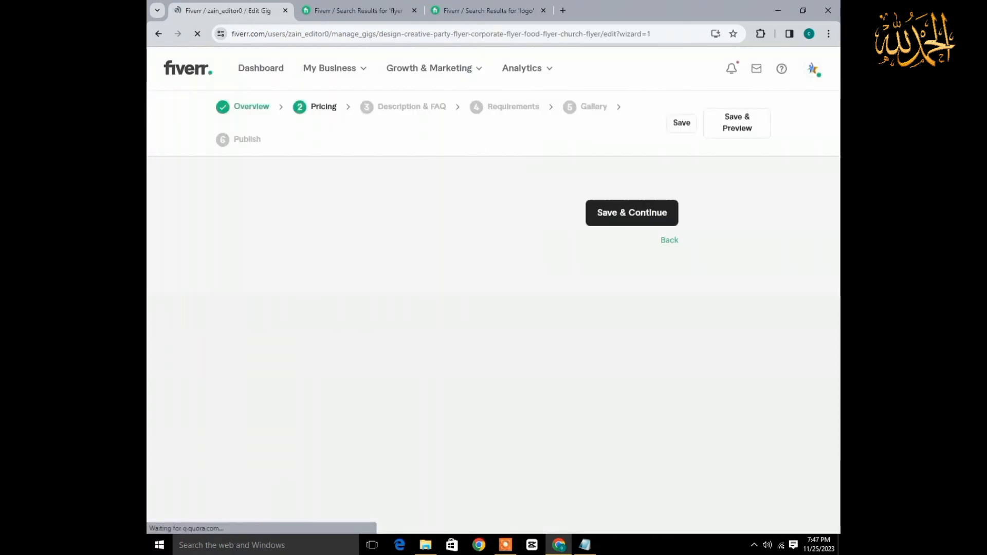
{"action": "left_click_drag", "start_coordinate": [320, 107], "coordinate": [340, 121]}
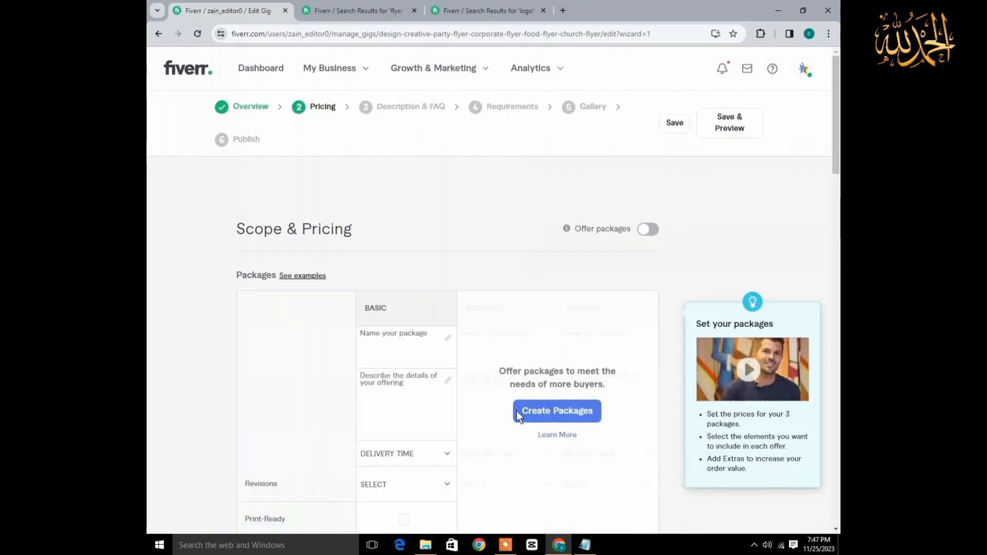
{"action": "scroll", "coordinate": [494, 360], "scroll_direction": "down", "scroll_amount": 5}
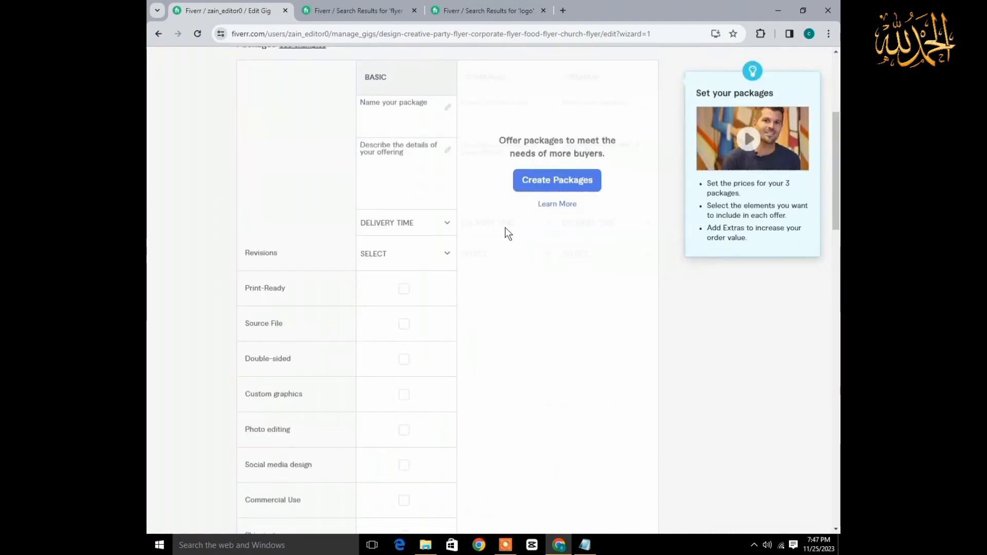
{"action": "scroll", "coordinate": [832, 134], "scroll_direction": "up", "scroll_amount": 5}
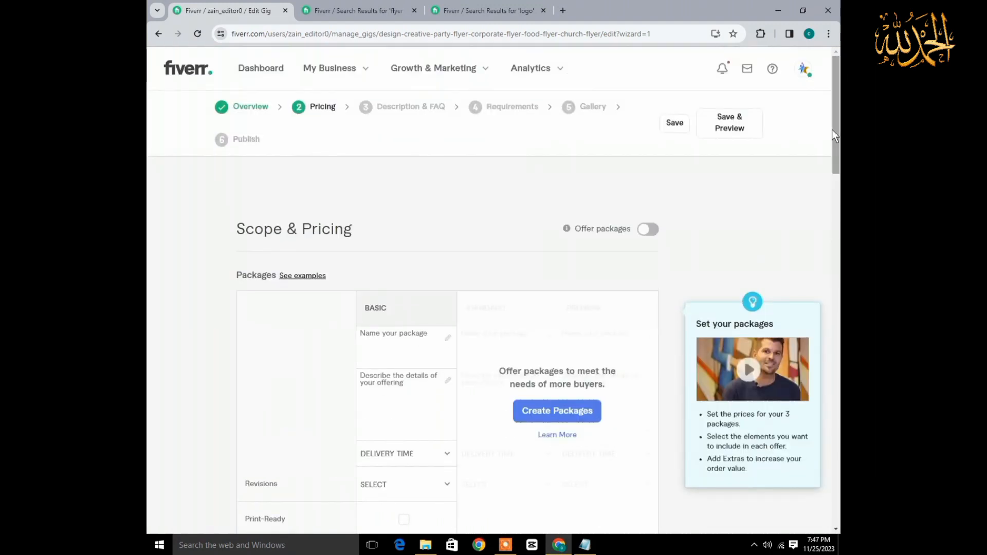
{"action": "left_click", "coordinate": [647, 230]}
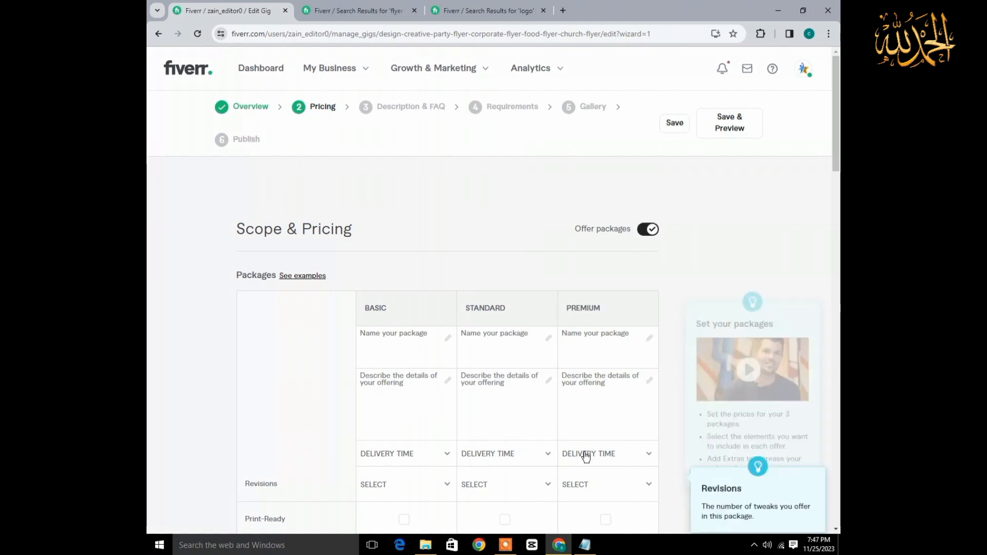
Name the Basic package "SIVER", the Standard package "GOLD" and the Premium package "DIAMOND".
{"action": "left_click", "coordinate": [390, 346]}
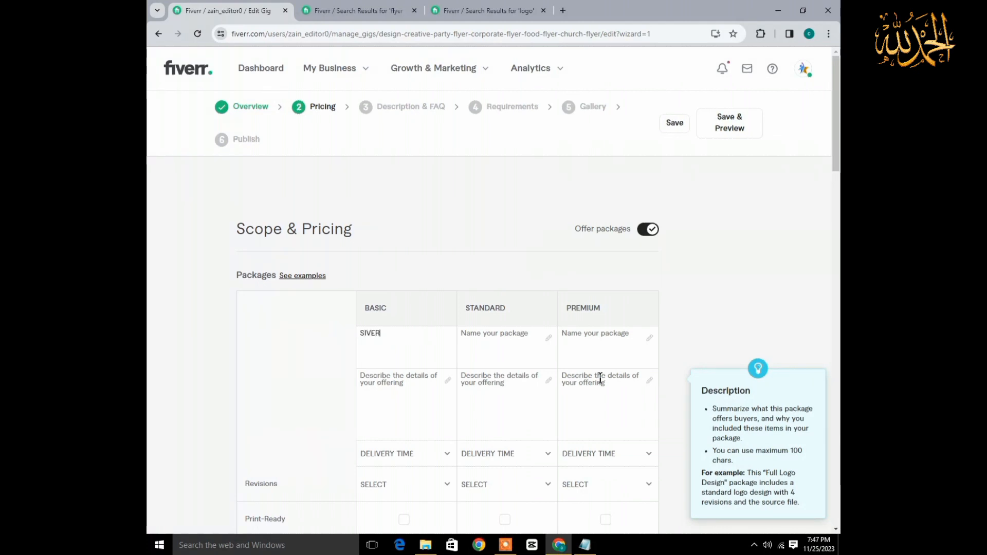
{"action": "left_click", "coordinate": [491, 334]}
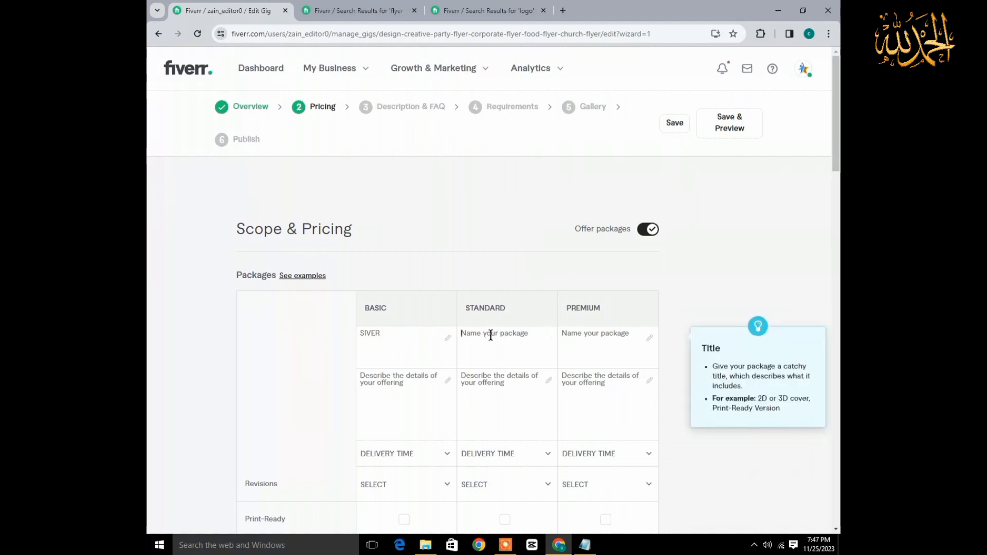
{"action": "type", "text": "GOLD"}
{"action": "left_click", "coordinate": [572, 335]}
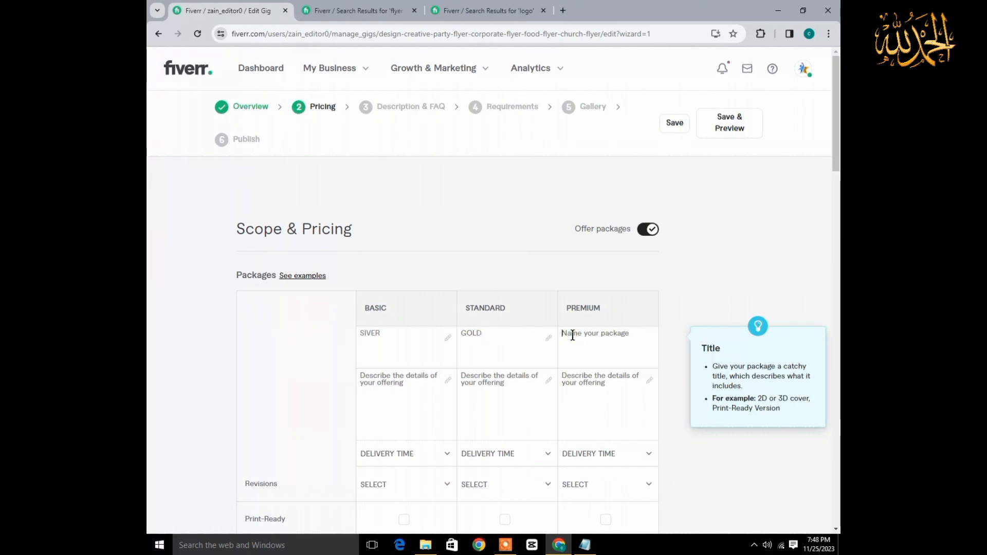
{"action": "type", "text": "DIAMOND"}
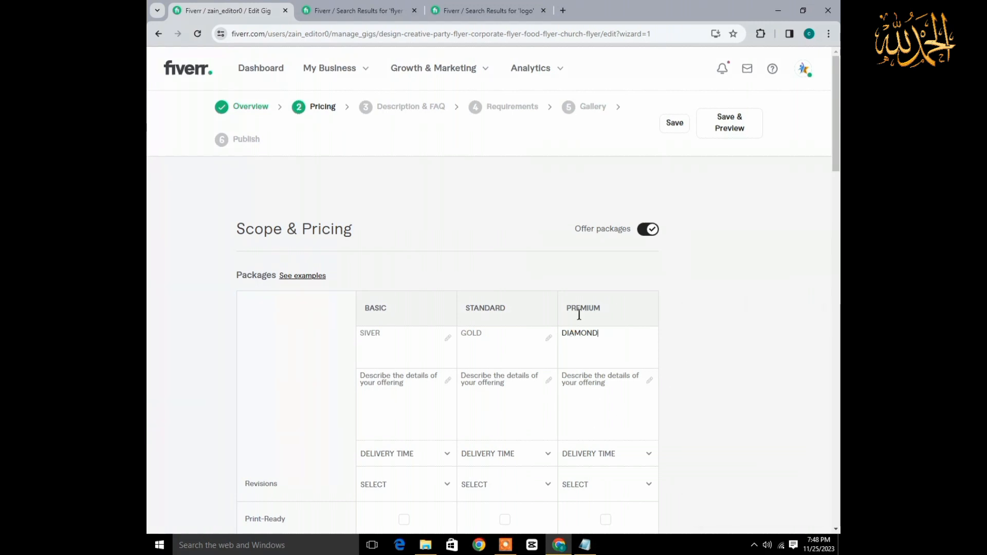
{"action": "left_click", "coordinate": [379, 430]}
{"action": "left_click", "coordinate": [378, 363]}
{"action": "left_click", "coordinate": [374, 342]}
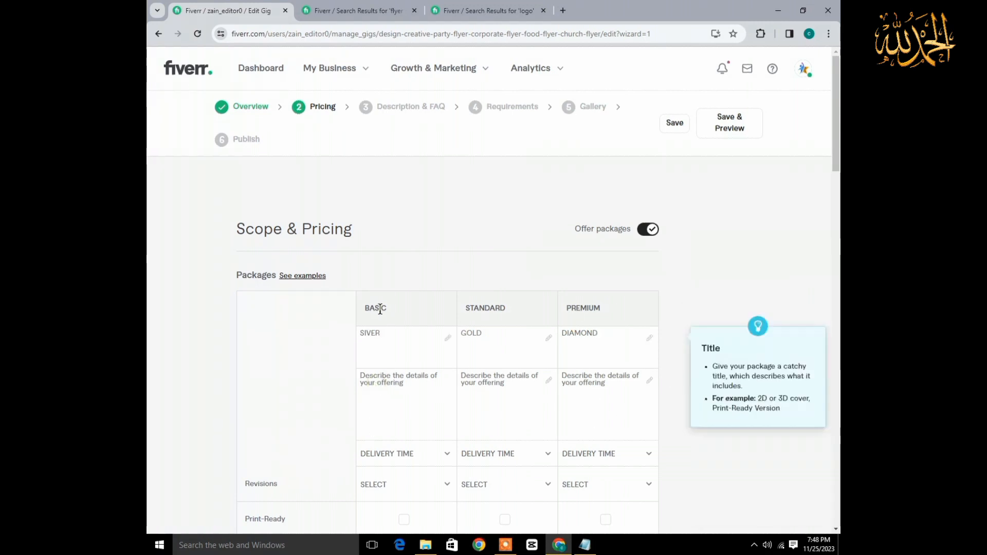
From the Basic package's description field, switch to the Notepad notes and find the package descriptions below the tags.
{"action": "left_click", "coordinate": [422, 388]}
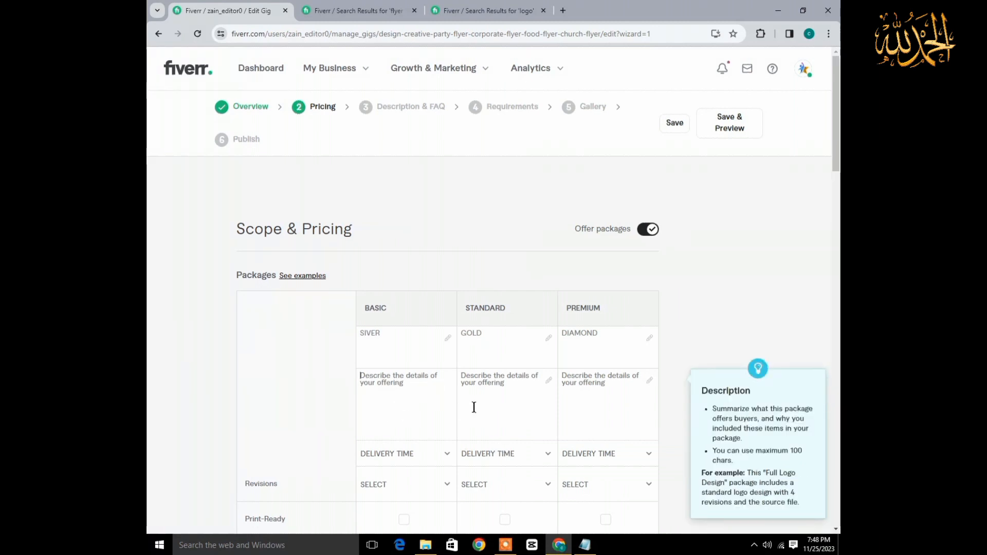
{"action": "left_click", "coordinate": [585, 545]}
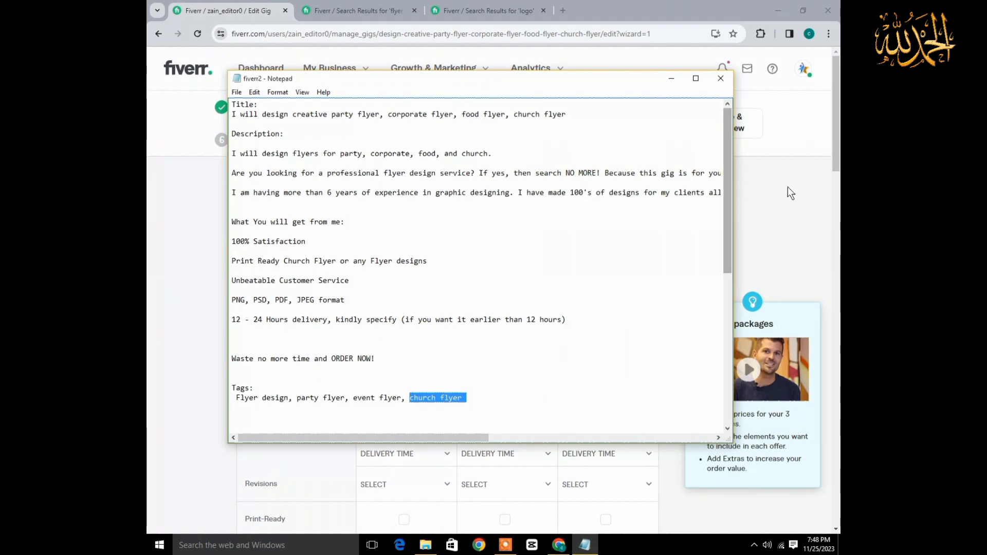
{"action": "left_click_drag", "start_coordinate": [724, 224], "coordinate": [731, 341]}
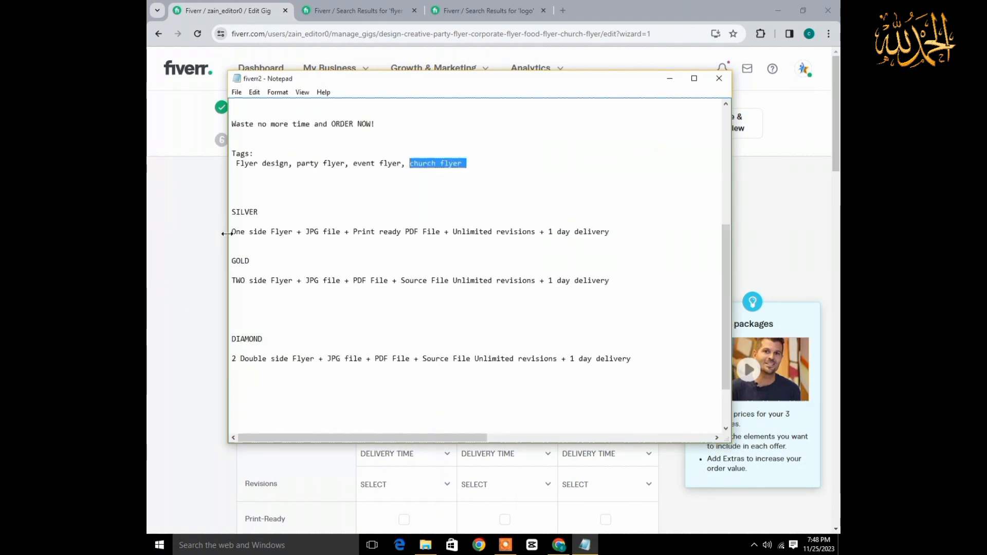
Return to the flyer design search results in the browser and open the promotional corporate DL flyer, rack card and door hanger gig.
{"action": "left_click", "coordinate": [434, 49]}
{"action": "left_click", "coordinate": [483, 10]}
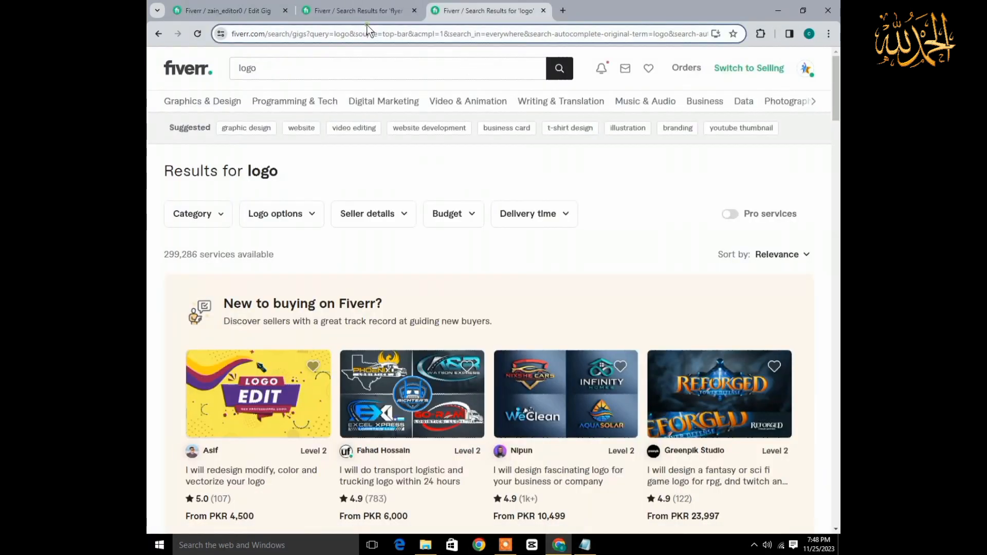
{"action": "left_click", "coordinate": [360, 11]}
{"action": "left_click", "coordinate": [483, 10]}
{"action": "left_click", "coordinate": [324, 34]}
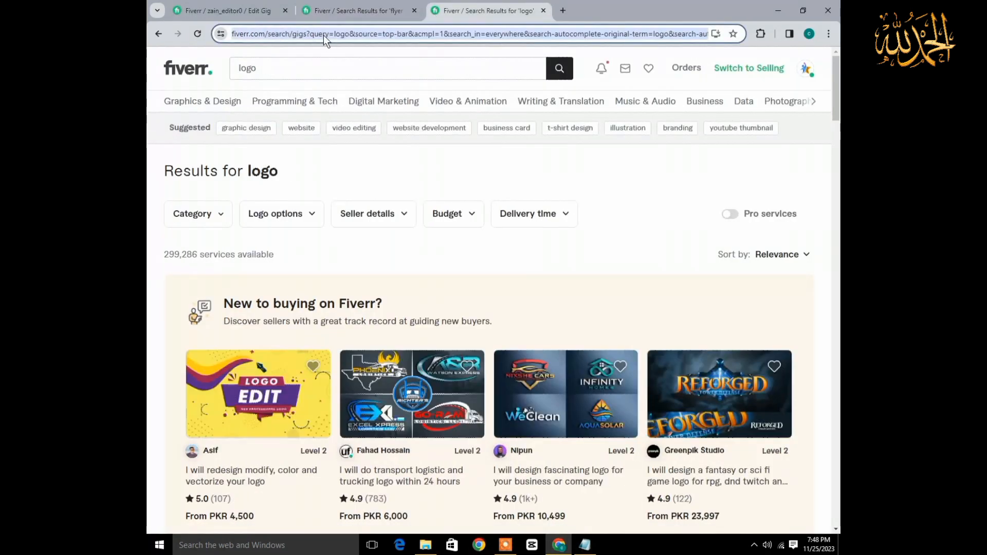
{"action": "left_click", "coordinate": [360, 10]}
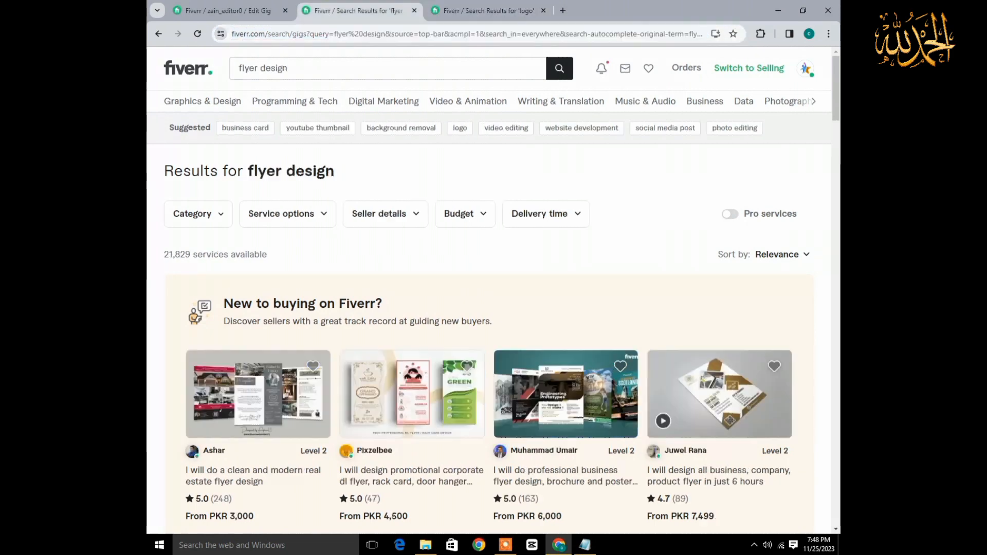
{"action": "left_click", "coordinate": [441, 416]}
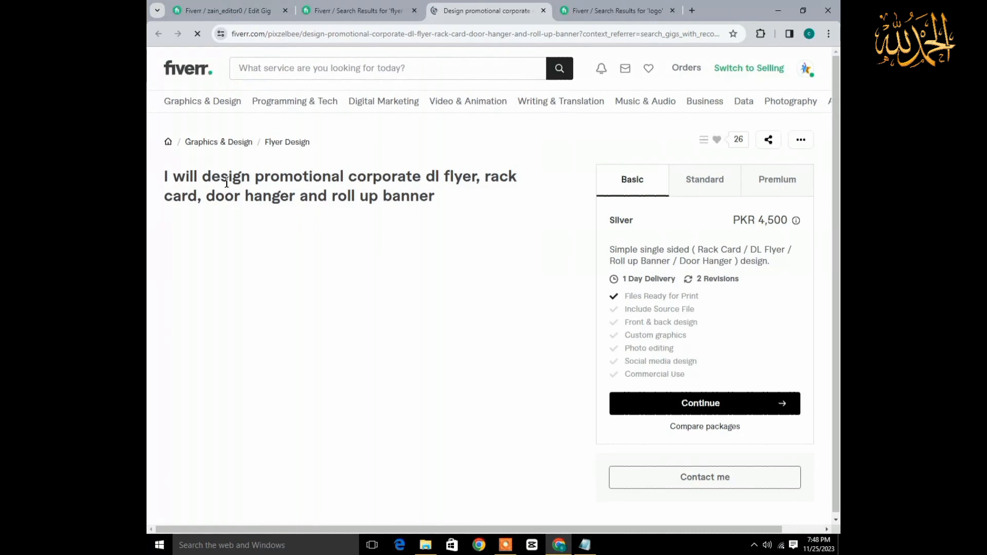
Examine the reference gig's title and its Basic, Standard and Premium package descriptions.
{"action": "left_click_drag", "start_coordinate": [245, 170], "coordinate": [503, 207]}
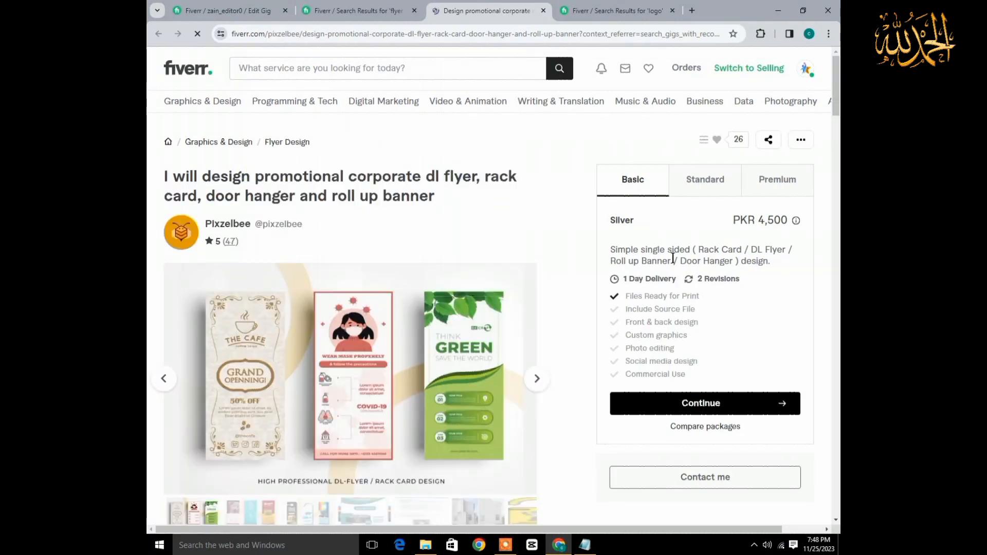
{"action": "left_click_drag", "start_coordinate": [609, 251], "coordinate": [717, 288]}
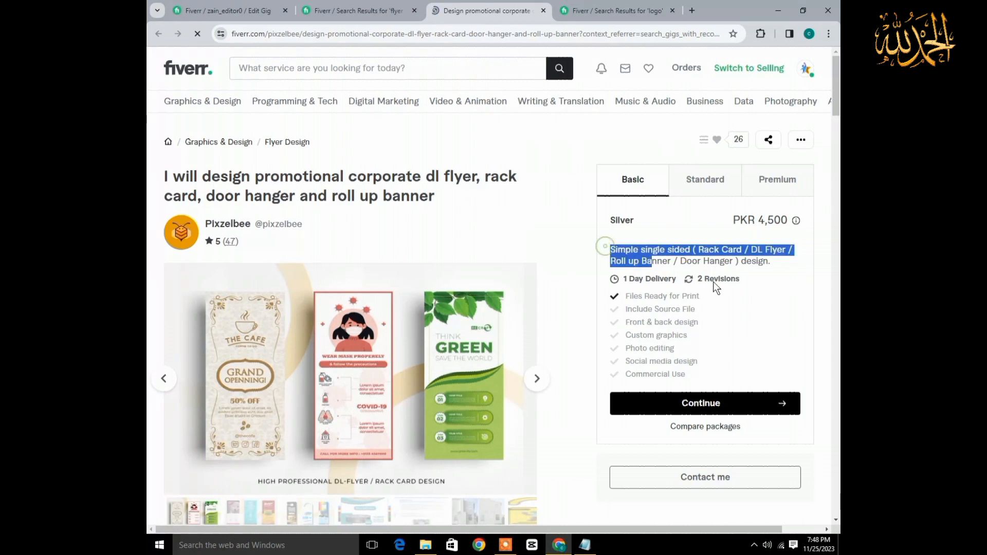
{"action": "left_click", "coordinate": [683, 179]}
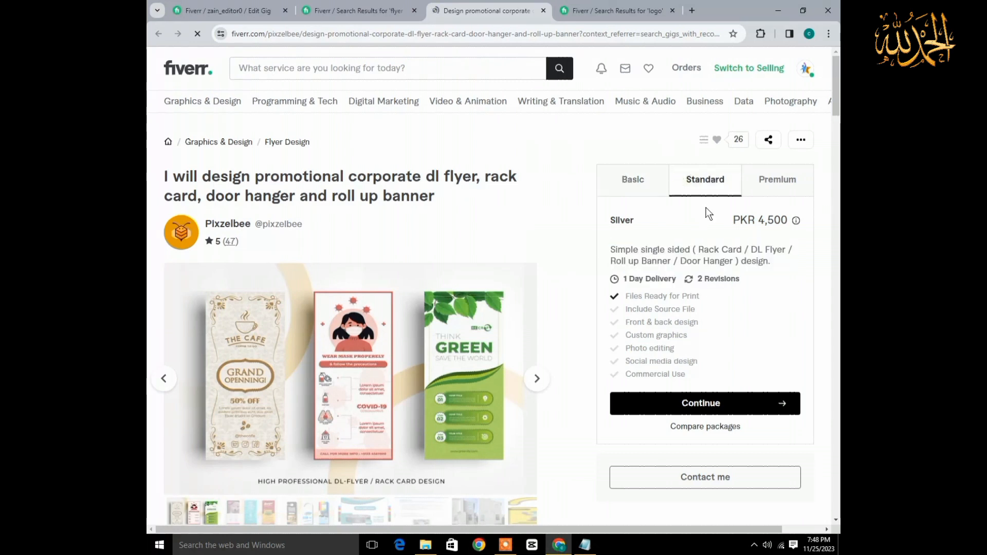
{"action": "left_click", "coordinate": [756, 192]}
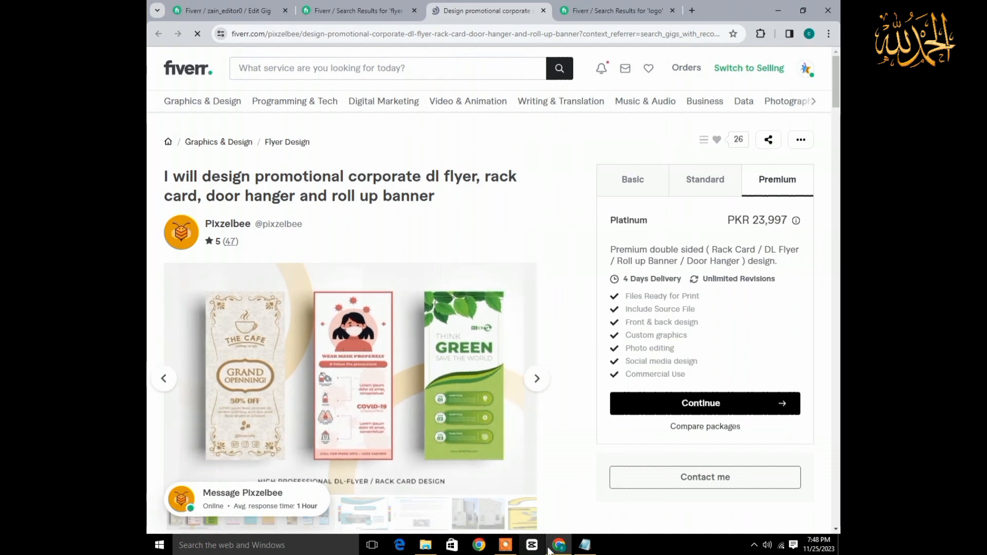
Copy the one-side flyer description under SILVER in the Notepad notes into the Basic package's description on the gig editing page.
{"action": "left_click", "coordinate": [584, 549]}
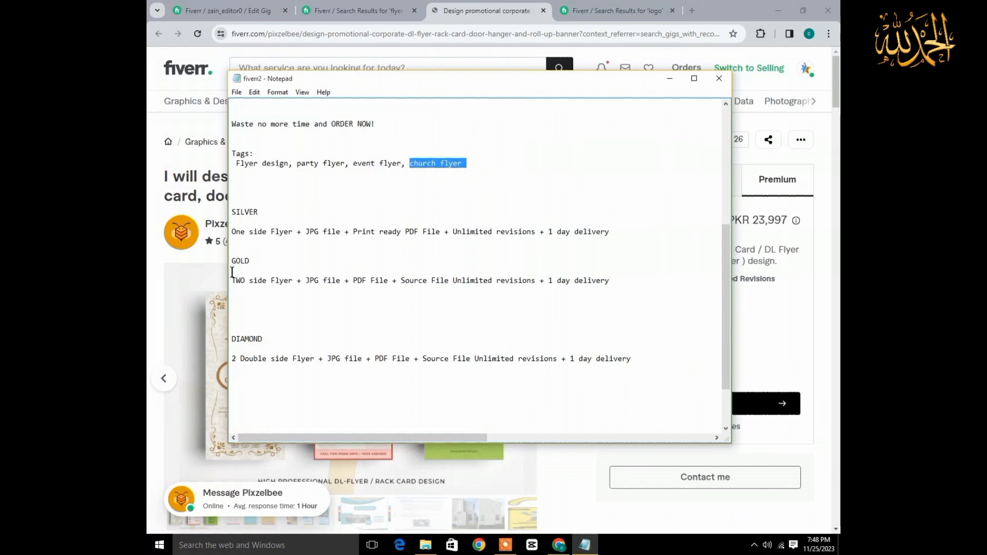
{"action": "left_click_drag", "start_coordinate": [234, 231], "coordinate": [315, 232]}
{"action": "left_click_drag", "start_coordinate": [231, 230], "coordinate": [606, 228]}
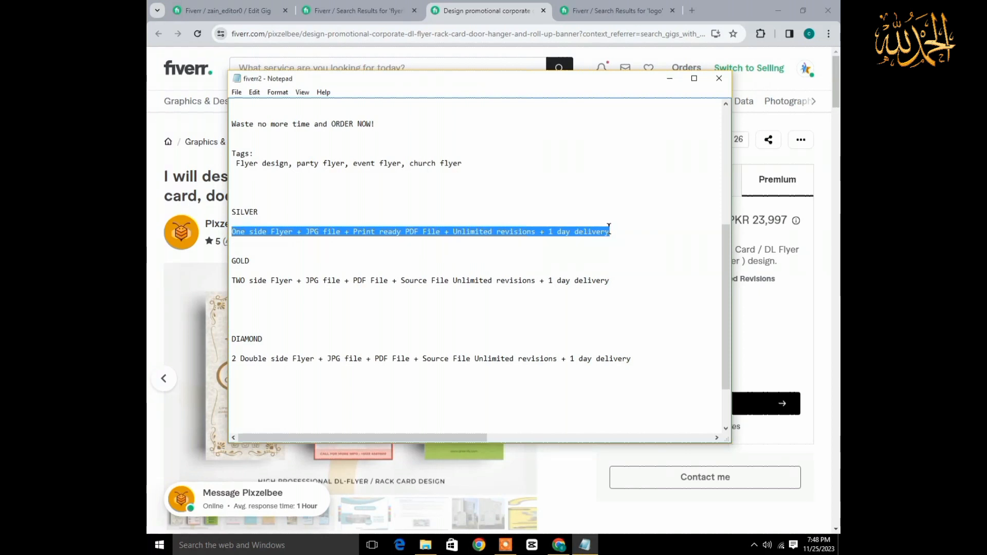
{"action": "right_click", "coordinate": [602, 231]}
{"action": "left_click", "coordinate": [633, 265]}
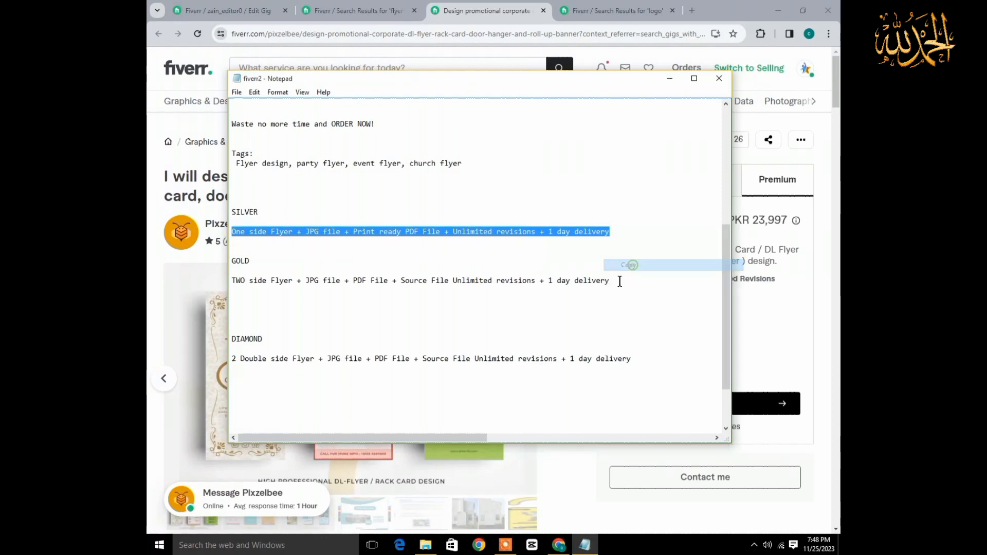
{"action": "left_click", "coordinate": [588, 489]}
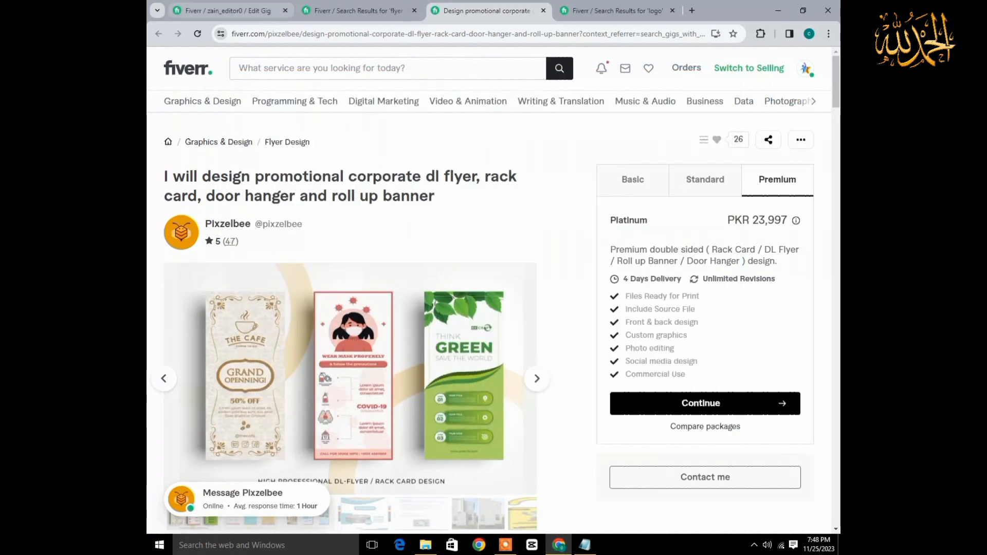
{"action": "left_click", "coordinate": [252, 12]}
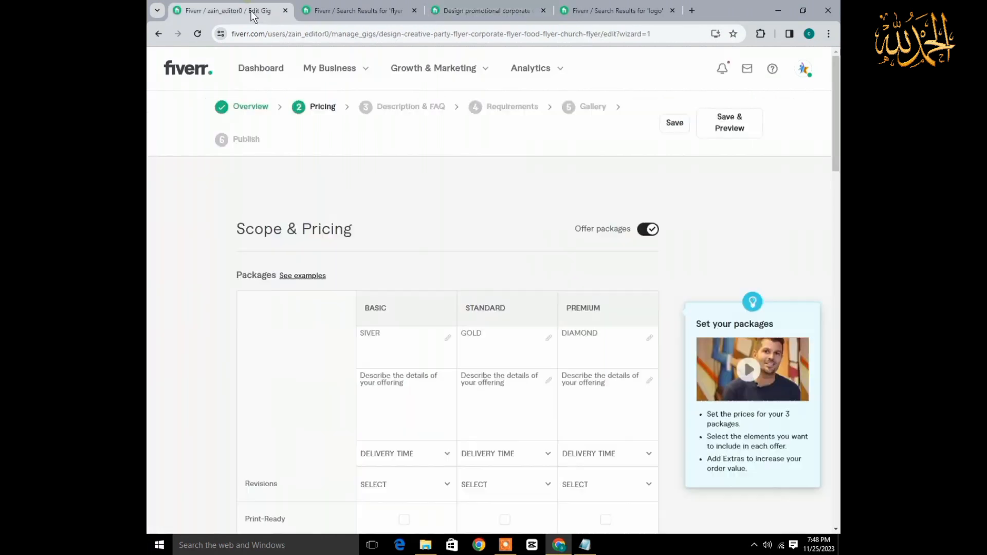
{"action": "left_click", "coordinate": [419, 375]}
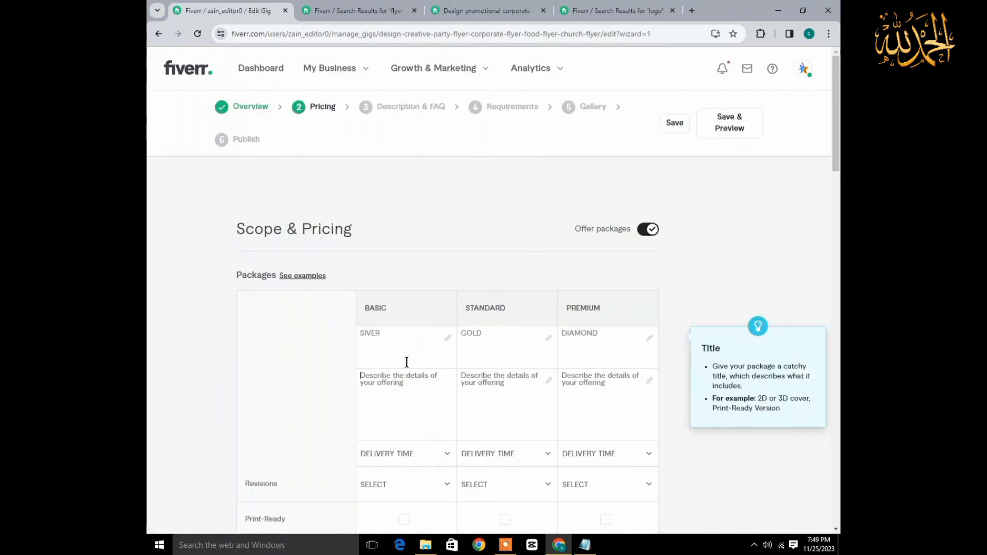
{"action": "key", "text": "ctrl+v"}
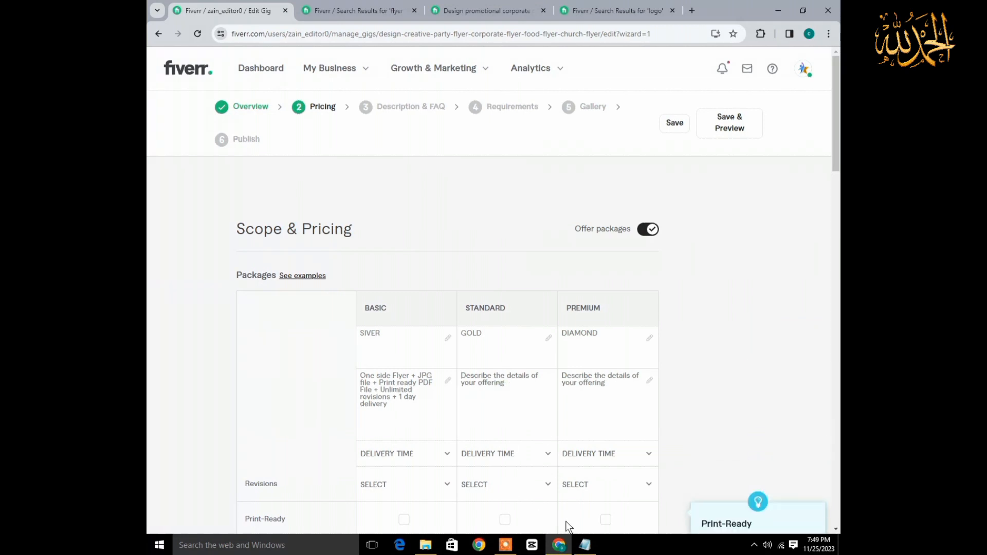
Copy the two-side flyer description under GOLD in the Notepad notes into the Standard package's description.
{"action": "left_click", "coordinate": [585, 545]}
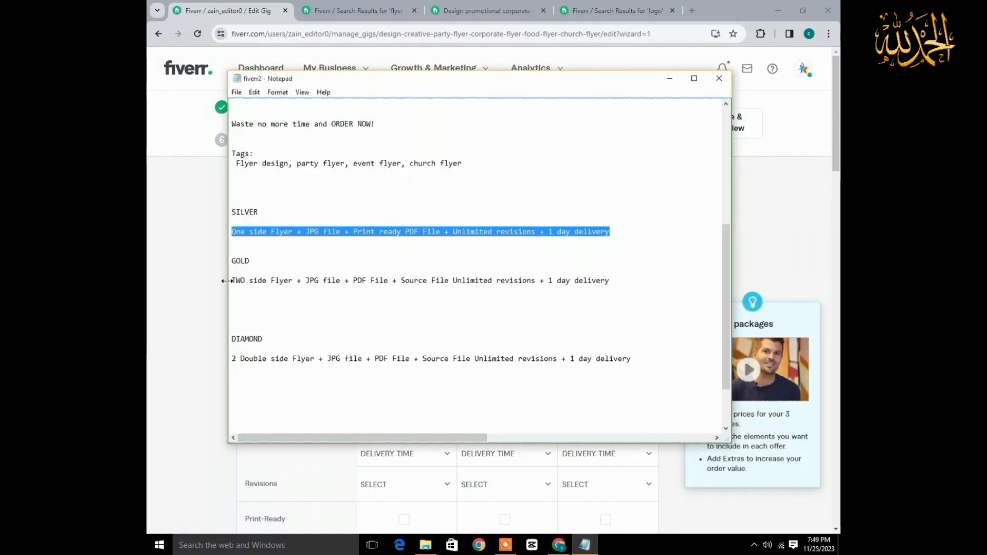
{"action": "left_click_drag", "start_coordinate": [235, 281], "coordinate": [444, 281]}
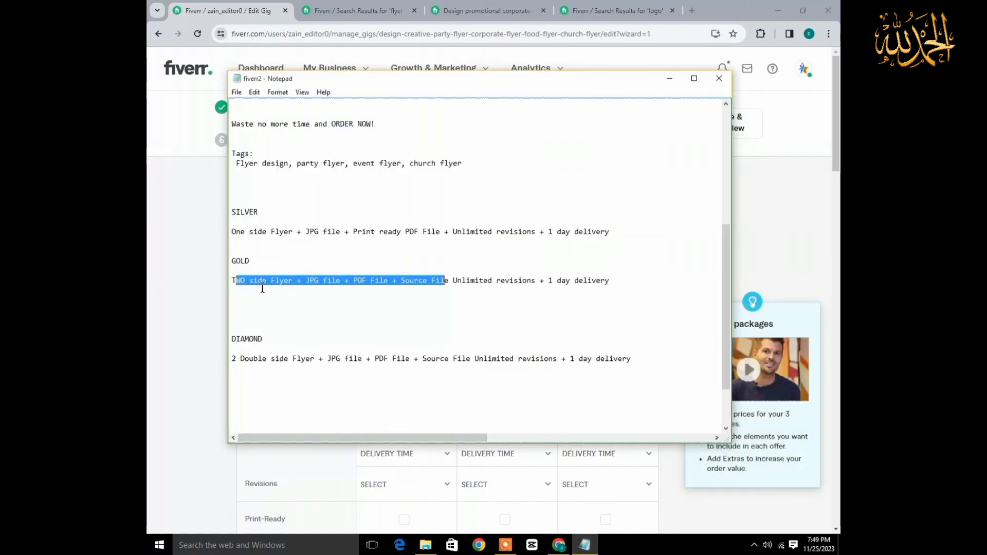
{"action": "left_click", "coordinate": [233, 280]}
{"action": "left_click_drag", "start_coordinate": [232, 280], "coordinate": [454, 280]}
{"action": "left_click", "coordinate": [565, 270]}
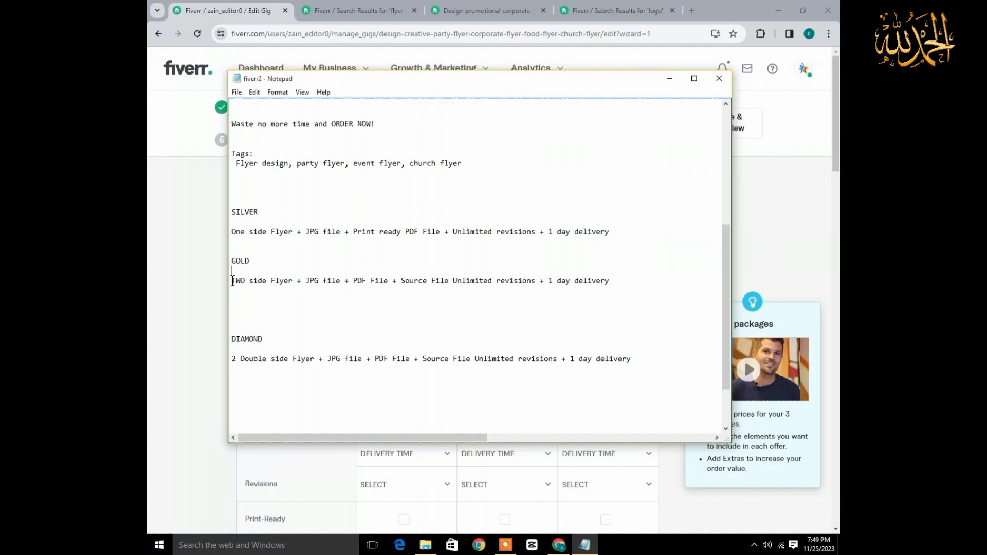
{"action": "left_click_drag", "start_coordinate": [232, 281], "coordinate": [584, 279]}
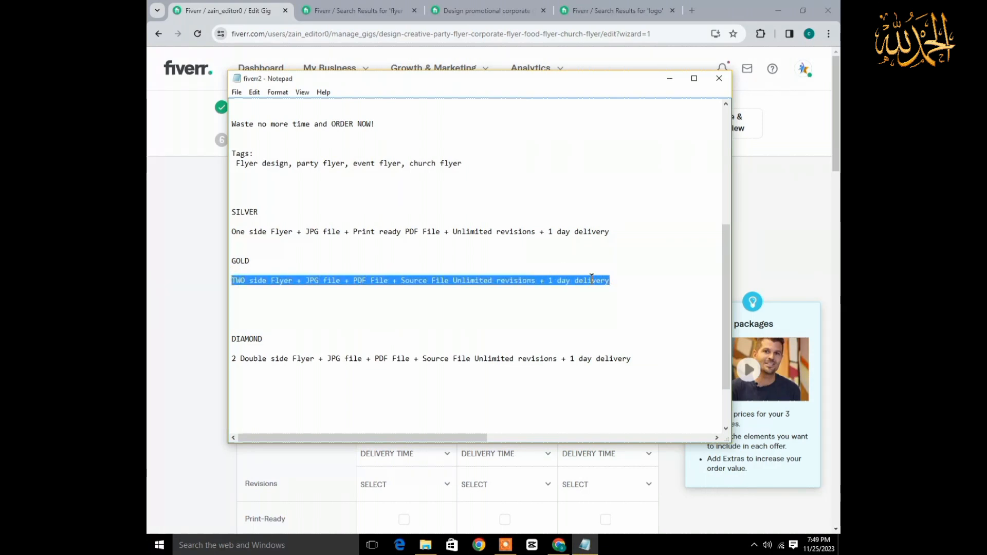
{"action": "right_click", "coordinate": [594, 280]}
{"action": "left_click", "coordinate": [627, 315]}
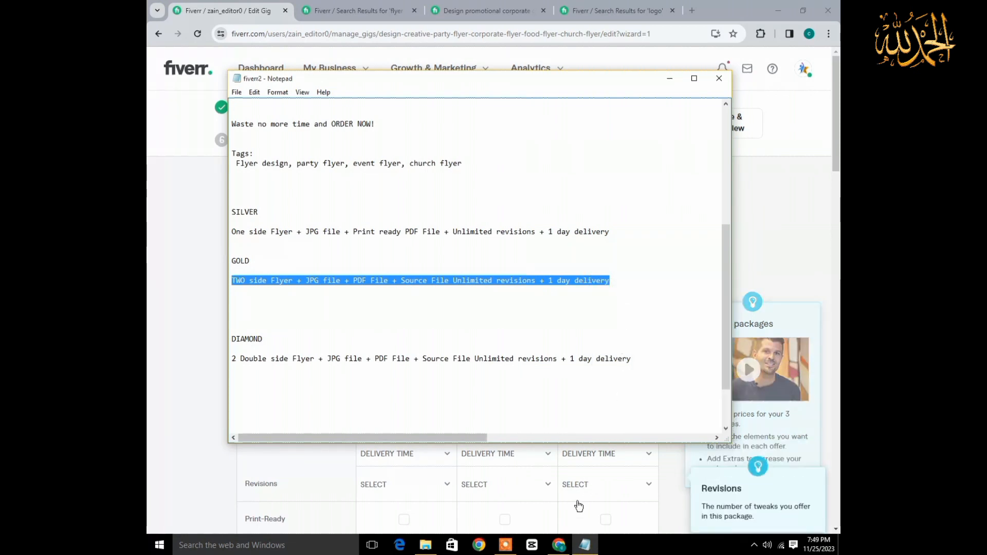
{"action": "left_click", "coordinate": [557, 551]}
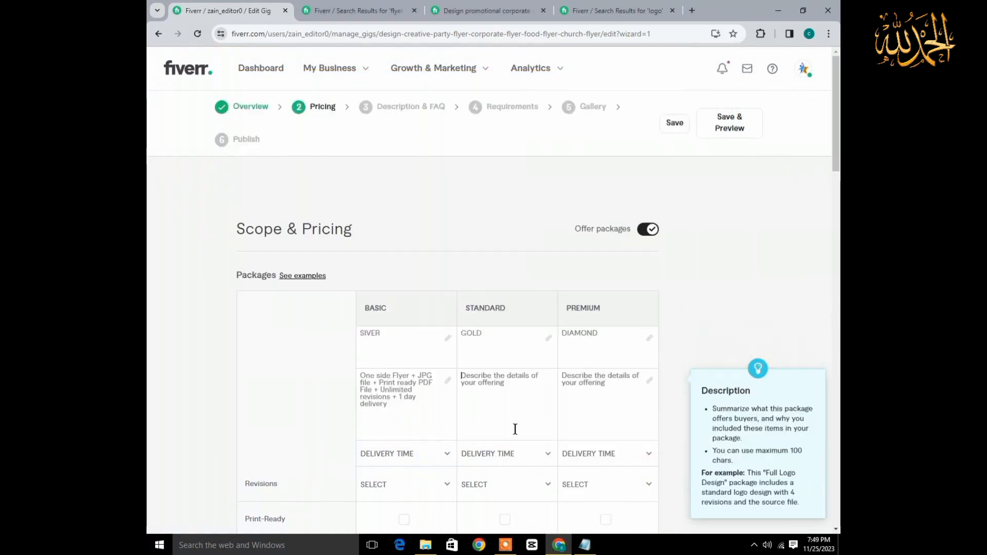
{"action": "left_click", "coordinate": [507, 406]}
{"action": "key", "text": "ctrl+v"}
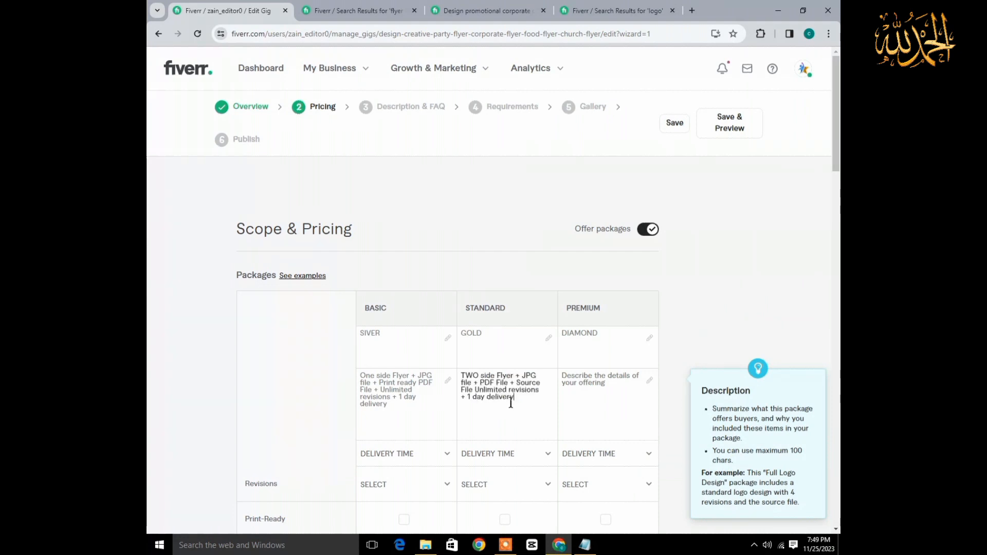
Copy the "2 Double side Flyer" description under DIAMOND in the Notepad notes into the Premium package's description.
{"action": "left_click", "coordinate": [588, 547]}
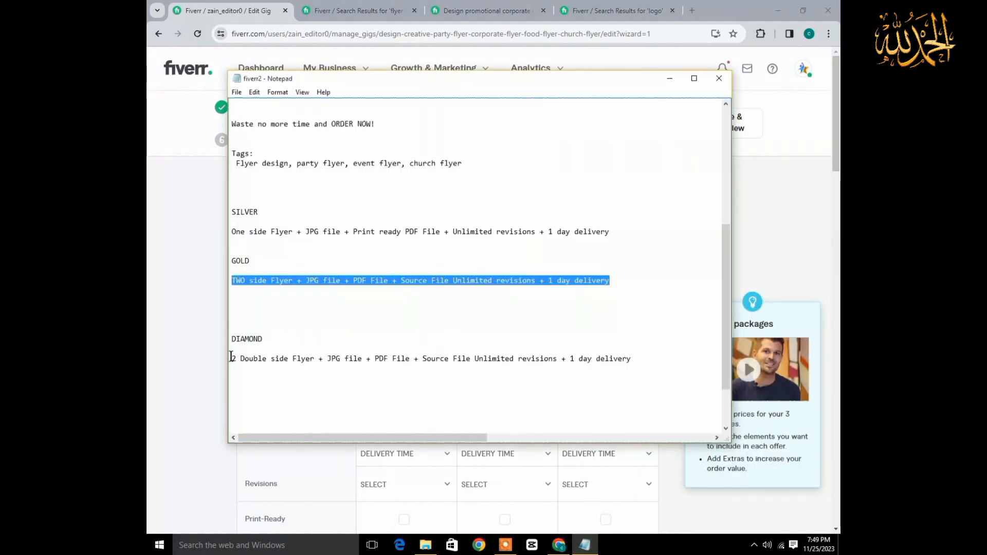
{"action": "left_click_drag", "start_coordinate": [232, 360], "coordinate": [646, 362]}
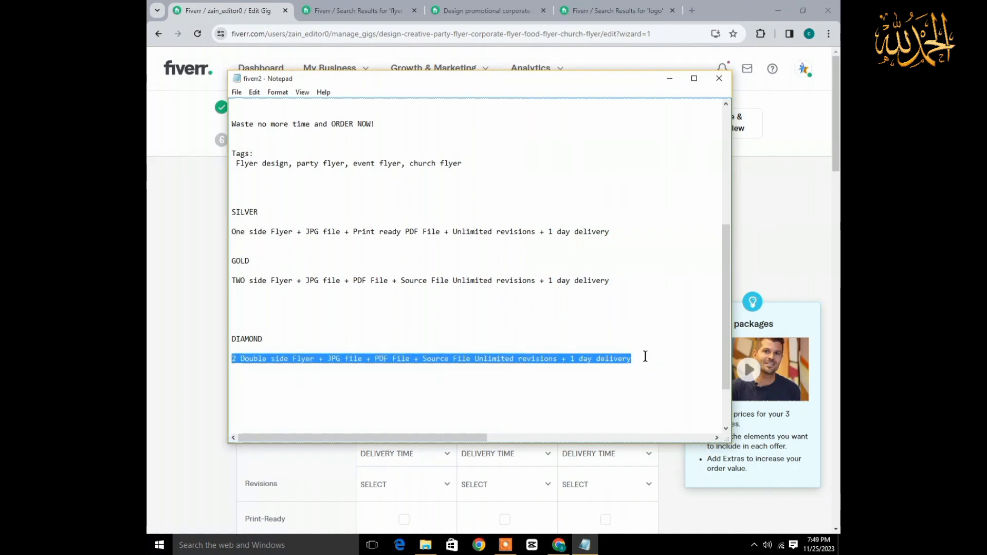
{"action": "left_click", "coordinate": [559, 545]}
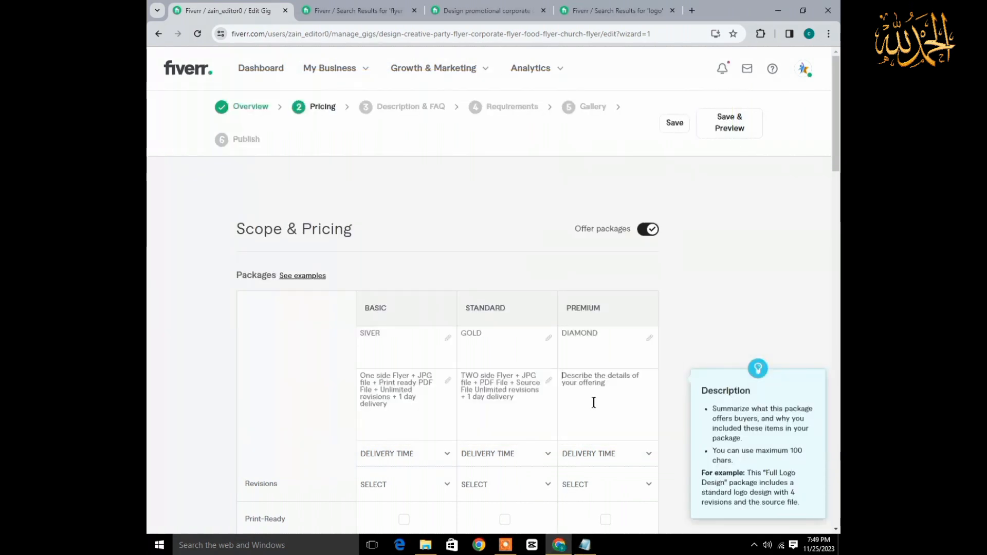
{"action": "key", "text": "ctrl+v"}
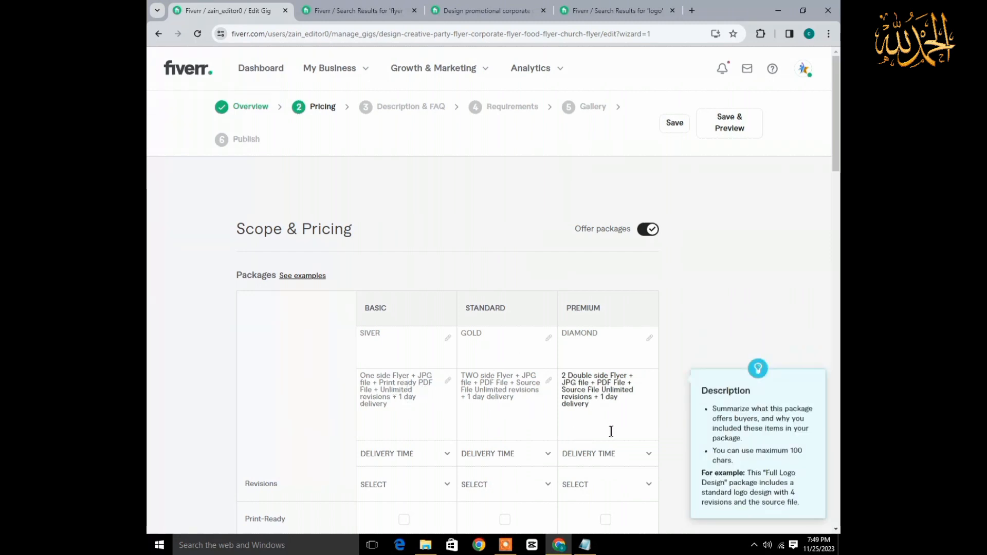
Set the delivery time of the Basic, Standard and Premium packages to 1 day delivery.
{"action": "scroll", "coordinate": [611, 431], "scroll_direction": "down", "scroll_amount": 4}
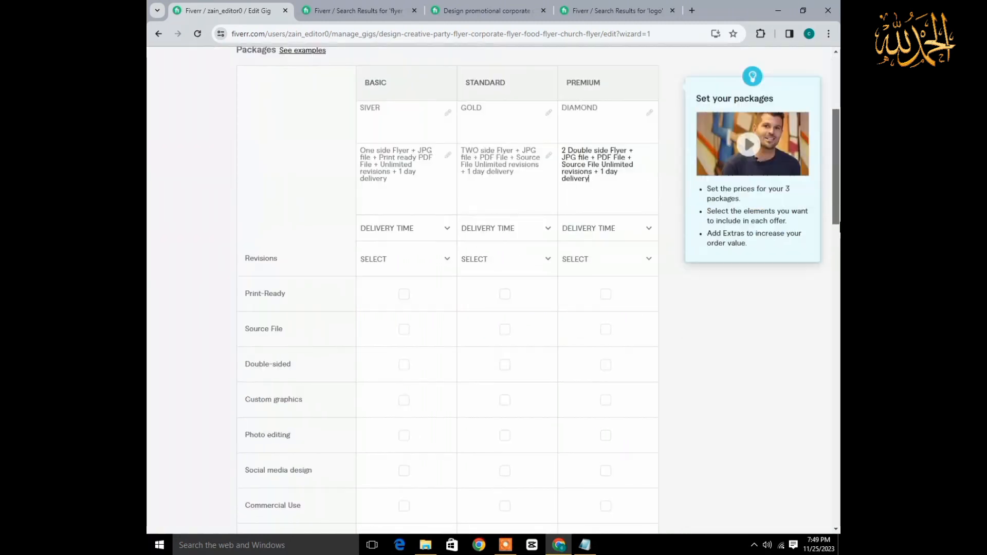
{"action": "scroll", "coordinate": [494, 288], "scroll_direction": "down", "scroll_amount": 1}
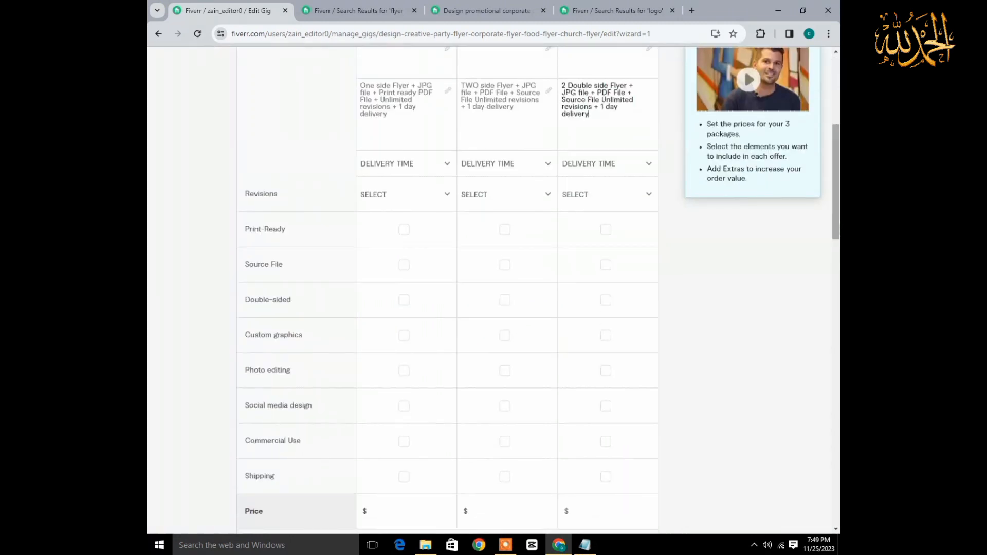
{"action": "left_click", "coordinate": [445, 165]}
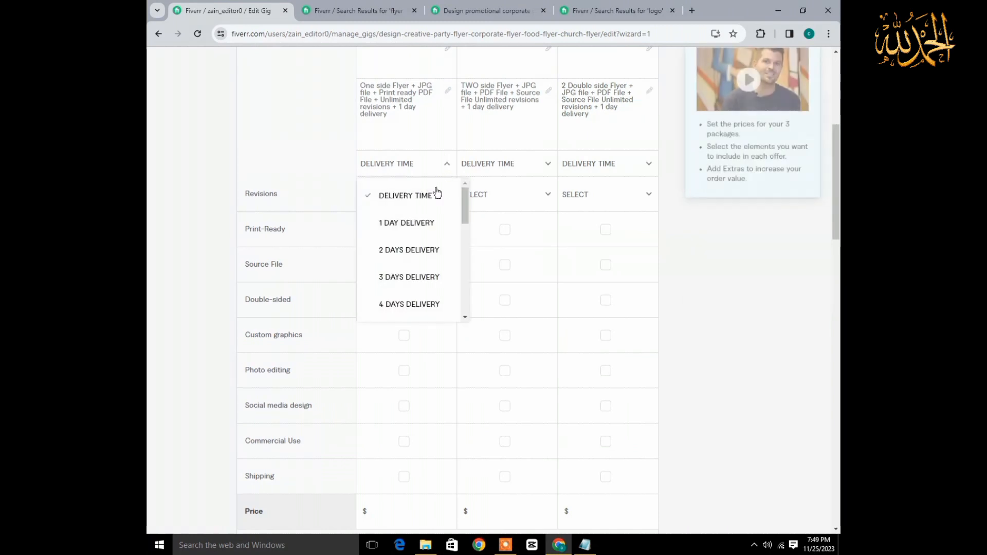
{"action": "left_click", "coordinate": [427, 226]}
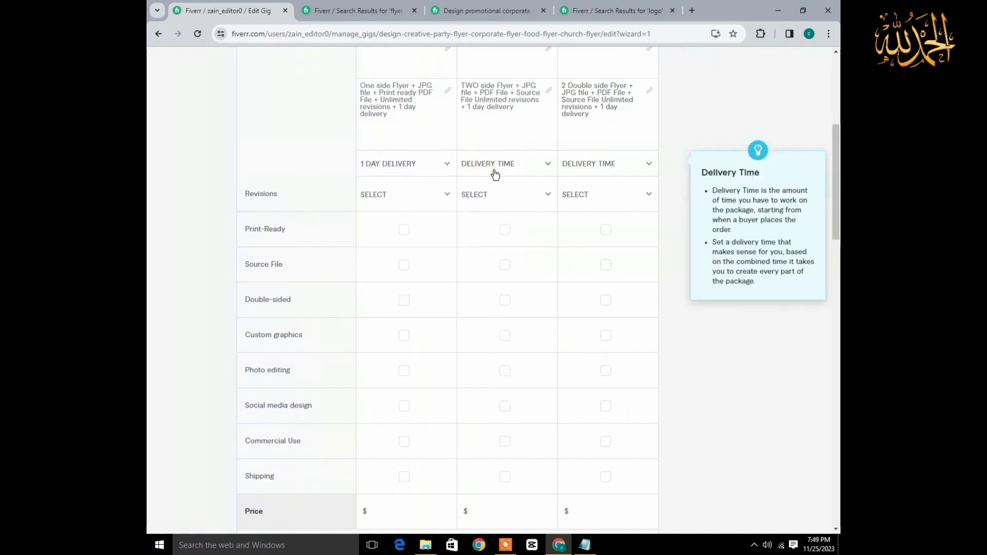
{"action": "left_click", "coordinate": [533, 173]}
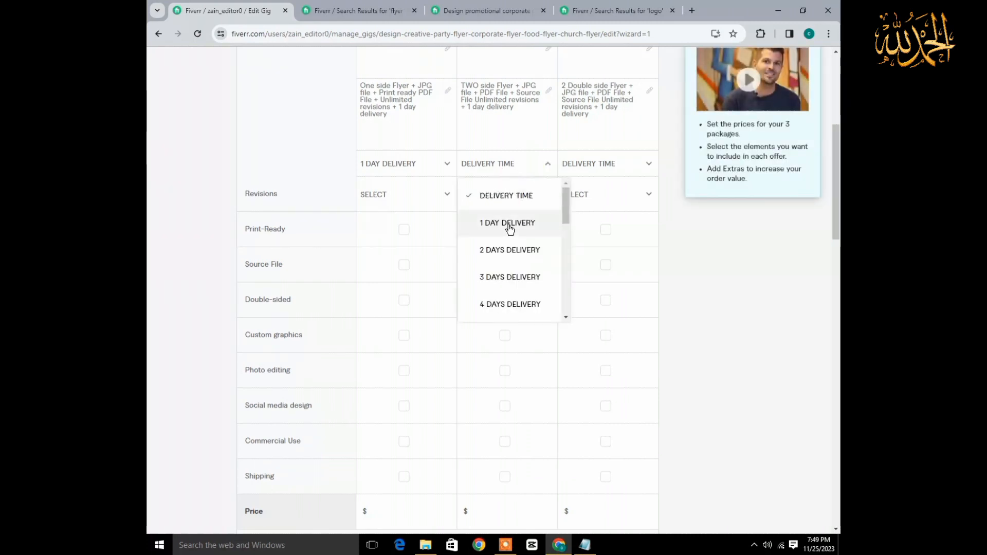
{"action": "left_click", "coordinate": [509, 227]}
{"action": "left_click", "coordinate": [596, 164]}
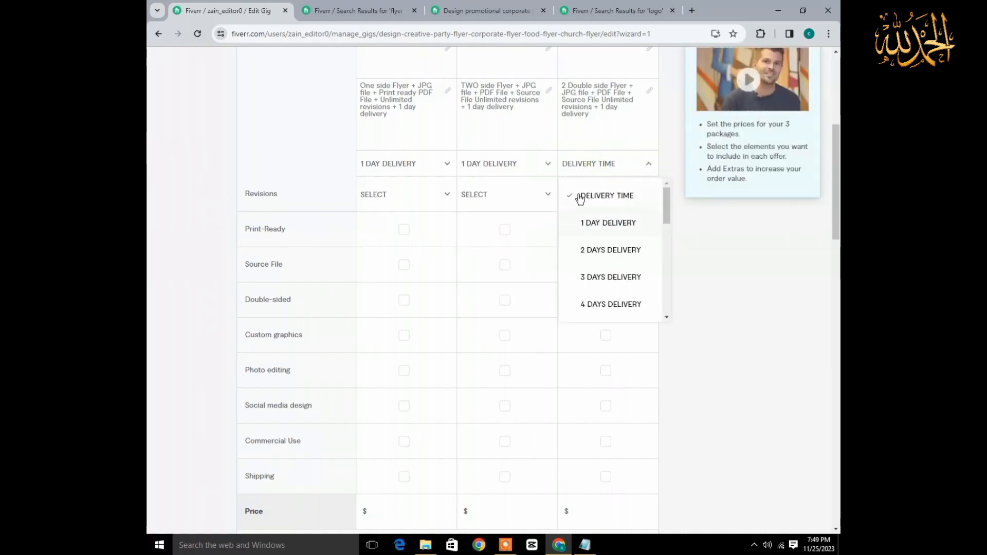
{"action": "left_click", "coordinate": [597, 216]}
{"action": "left_click", "coordinate": [590, 163]}
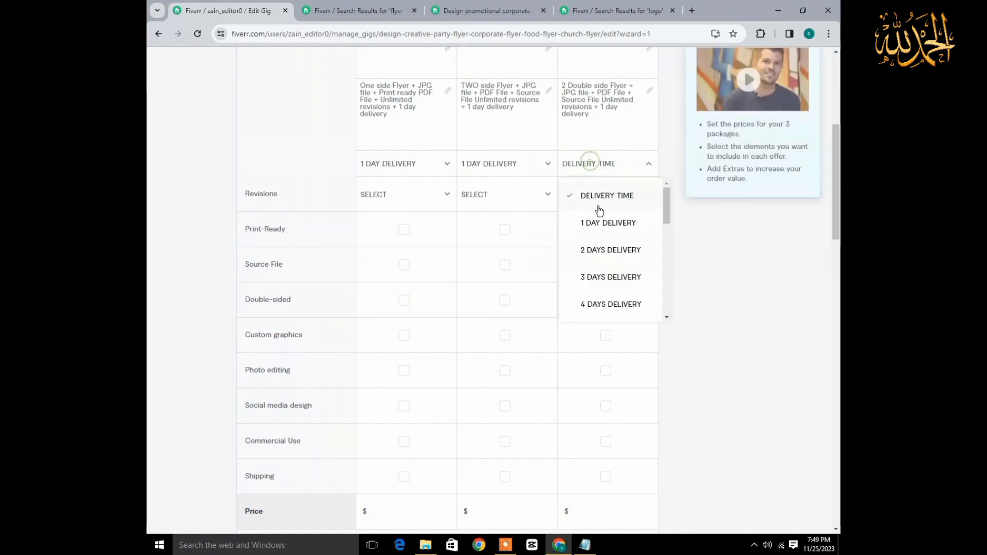
{"action": "left_click", "coordinate": [592, 223]}
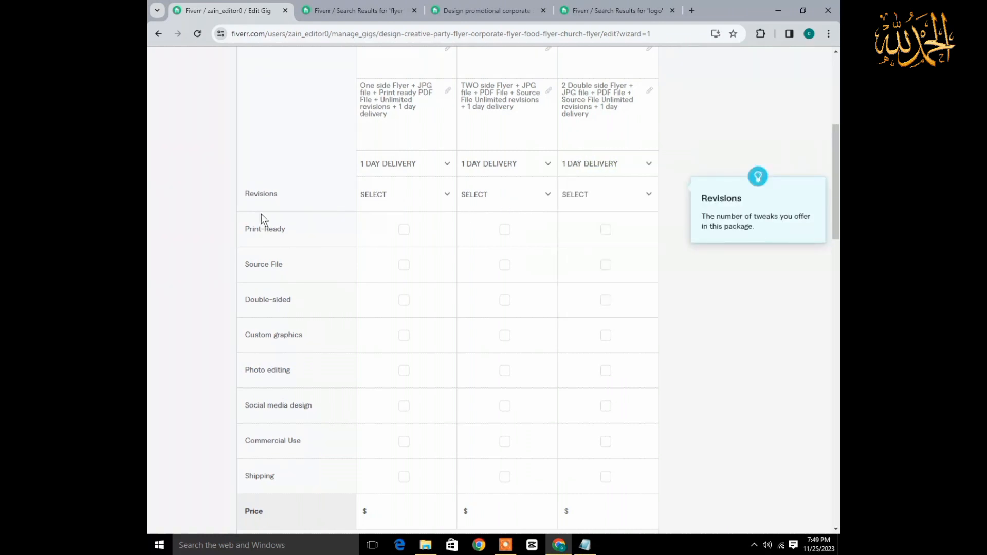
Set the number of revisions to 1 for the Basic, Standard and Premium packages.
{"action": "left_click", "coordinate": [417, 197]}
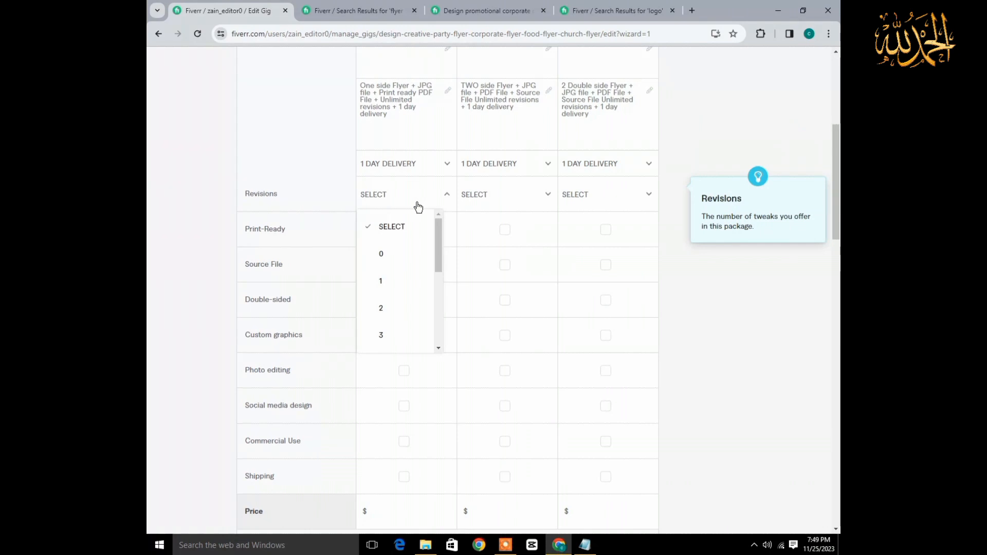
{"action": "left_click", "coordinate": [395, 282]}
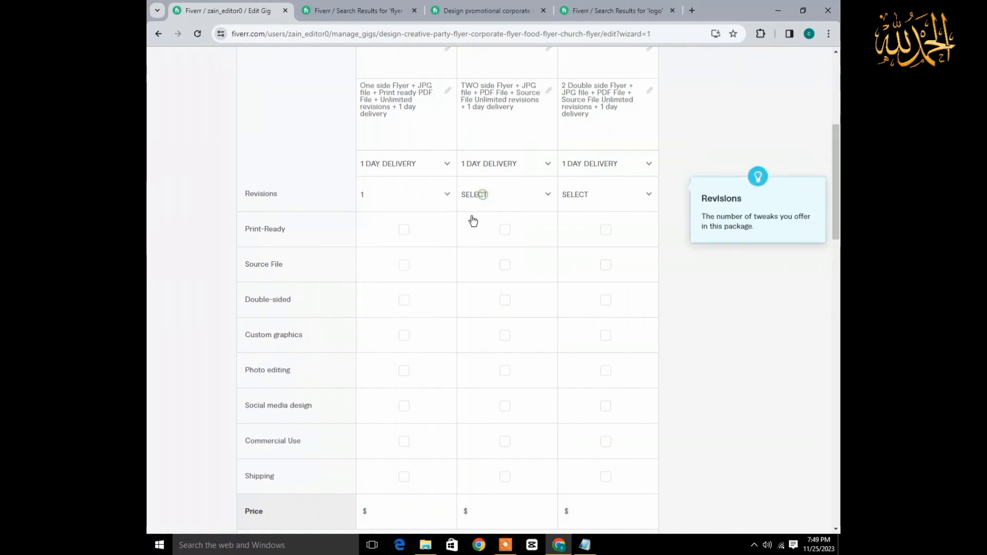
{"action": "left_click", "coordinate": [483, 194]}
{"action": "left_click", "coordinate": [475, 281]}
{"action": "left_click", "coordinate": [569, 194]}
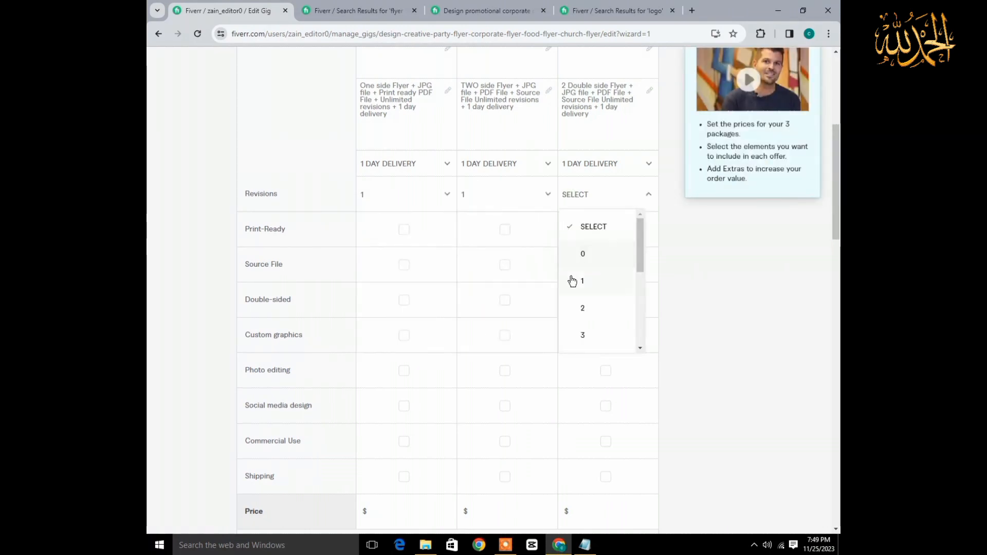
{"action": "left_click", "coordinate": [571, 280]}
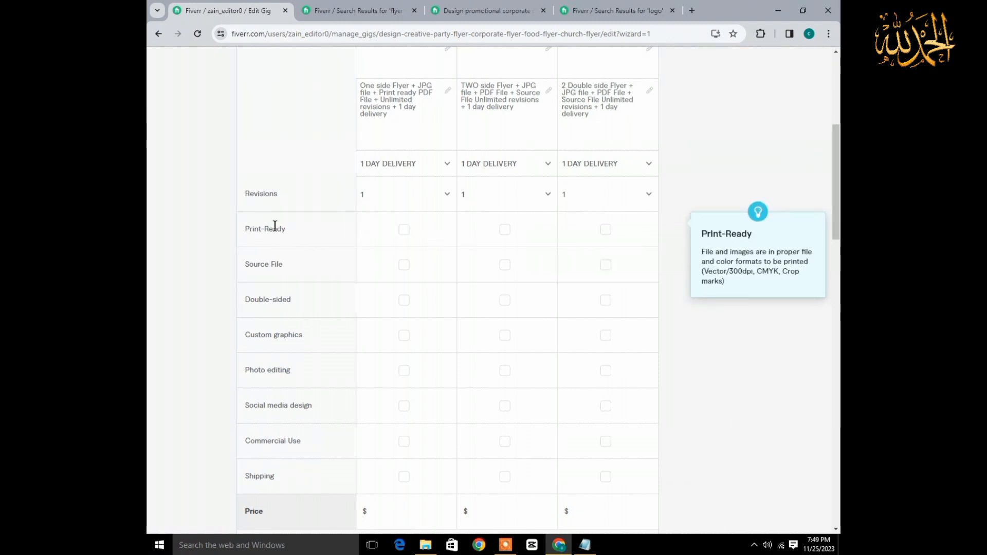
Check the Basic package price of the promotional corporate DL flyer reference gig and close the logo search results.
{"action": "left_click_drag", "start_coordinate": [837, 200], "coordinate": [840, 247]}
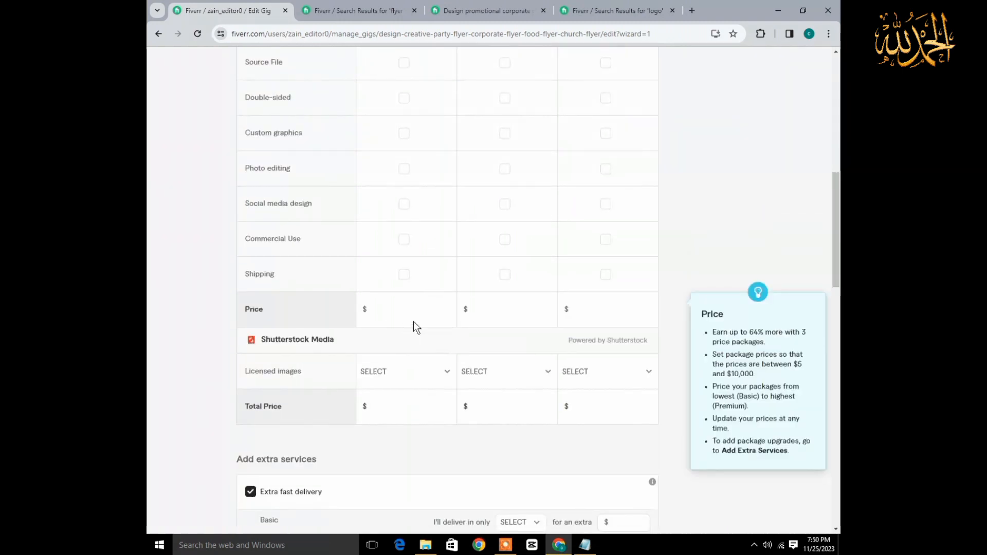
{"action": "left_click", "coordinate": [354, 10]}
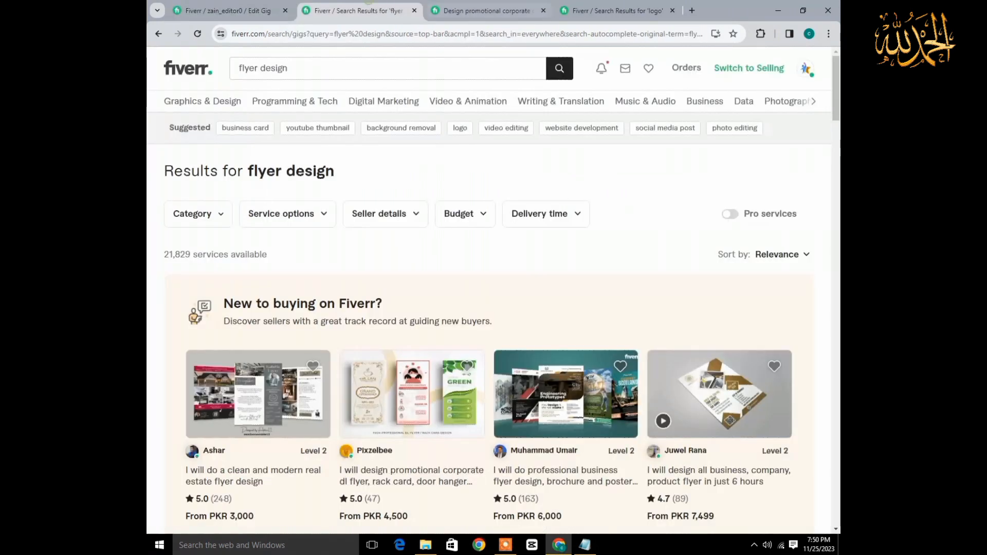
{"action": "left_click", "coordinate": [486, 10]}
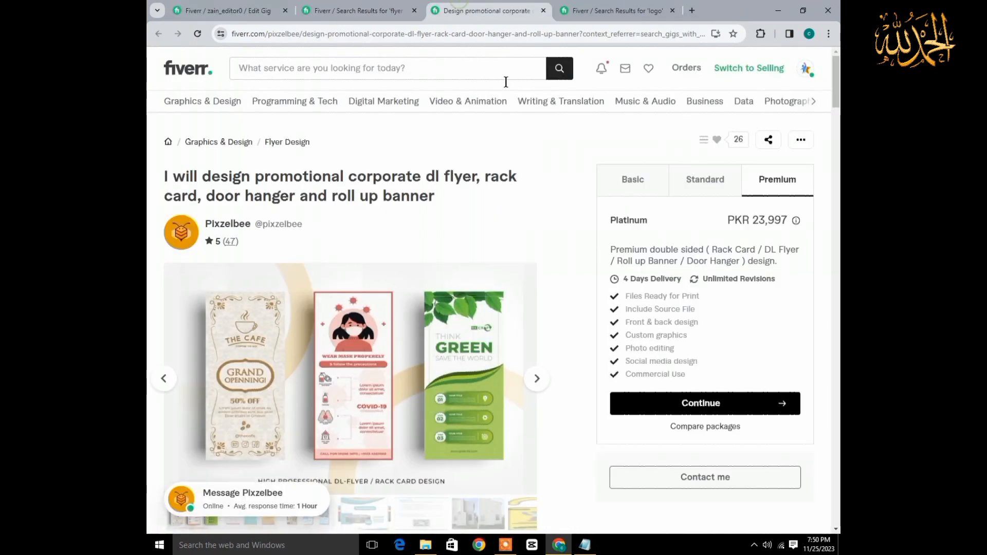
{"action": "left_click", "coordinate": [633, 180]}
{"action": "left_click_drag", "start_coordinate": [762, 219], "coordinate": [787, 226]}
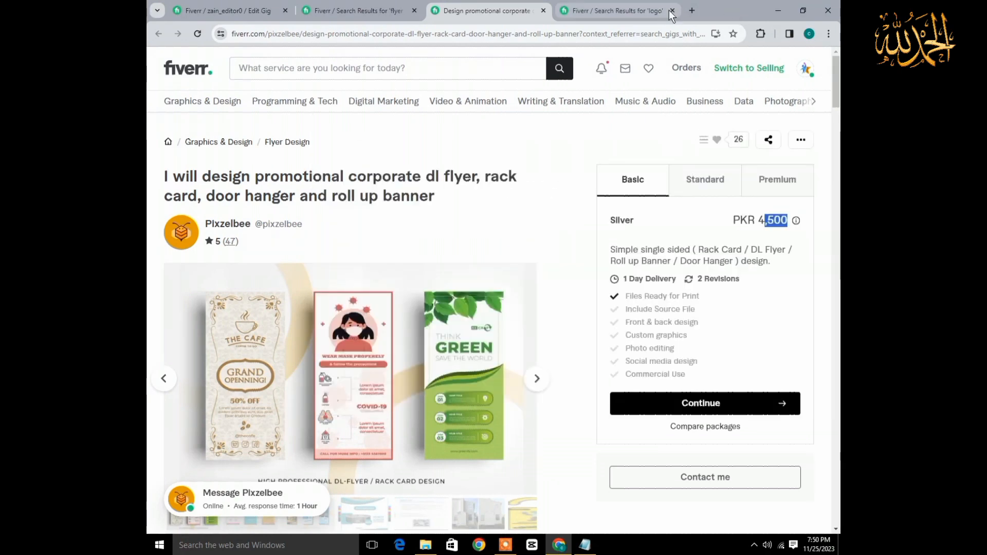
{"action": "left_click", "coordinate": [672, 11]}
Search Fiverr for flyer design and open the clean and modern real estate flyer gig.
{"action": "left_click", "coordinate": [429, 72]}
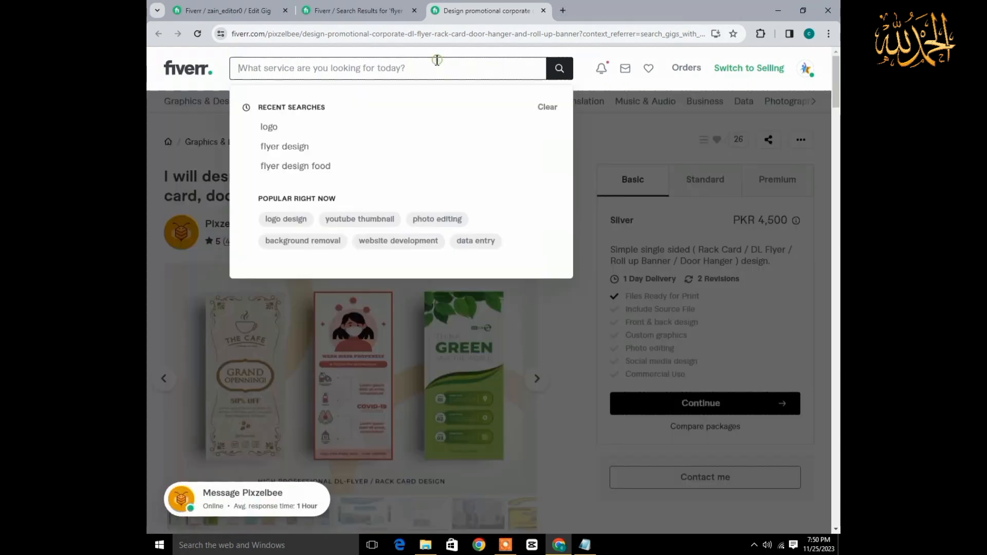
{"action": "left_click", "coordinate": [353, 148]}
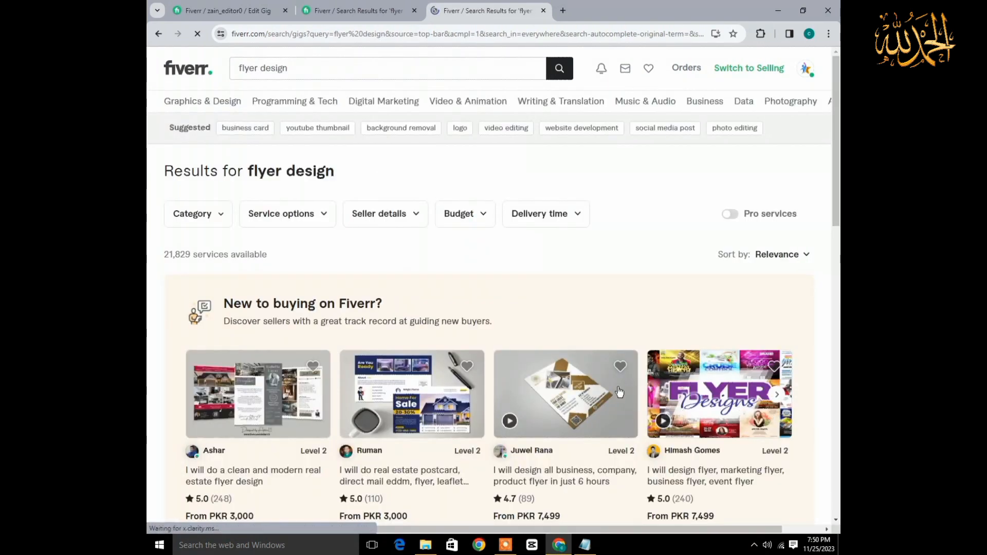
{"action": "left_click", "coordinate": [293, 392]}
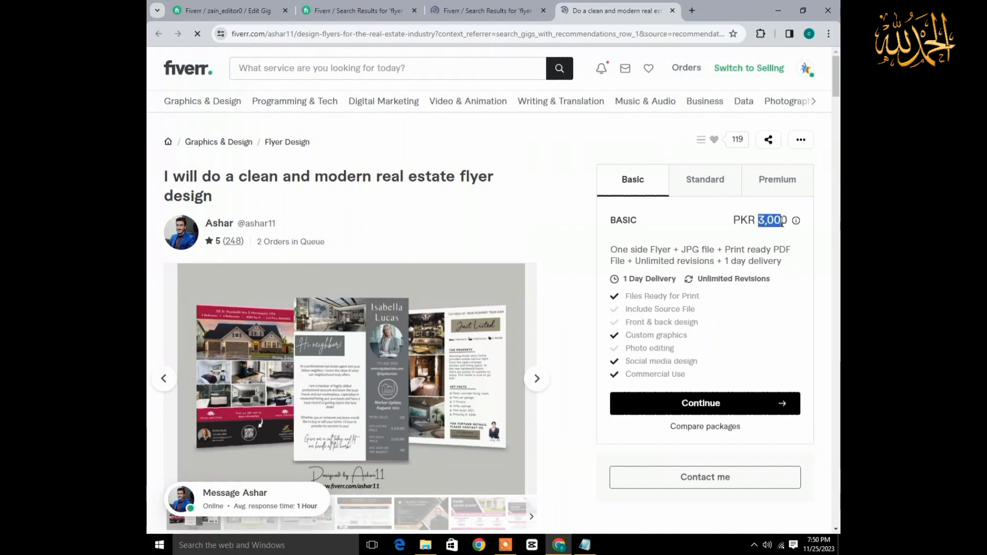
Copy the real estate flyer gig's Basic price and convert 3000 Pakistani rupees to US dollars with a "pkr to usd" Google search.
{"action": "right_click", "coordinate": [783, 219]}
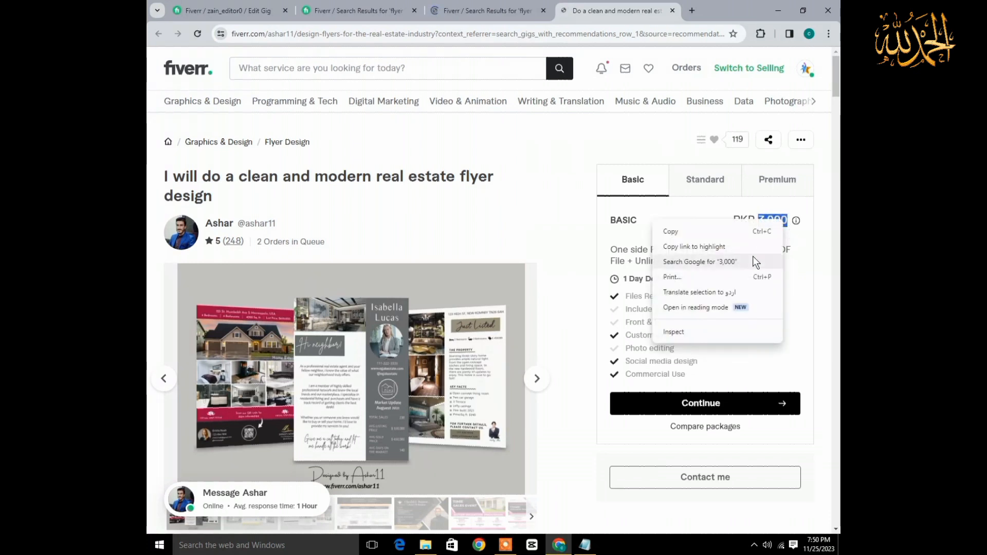
{"action": "left_click", "coordinate": [718, 236]}
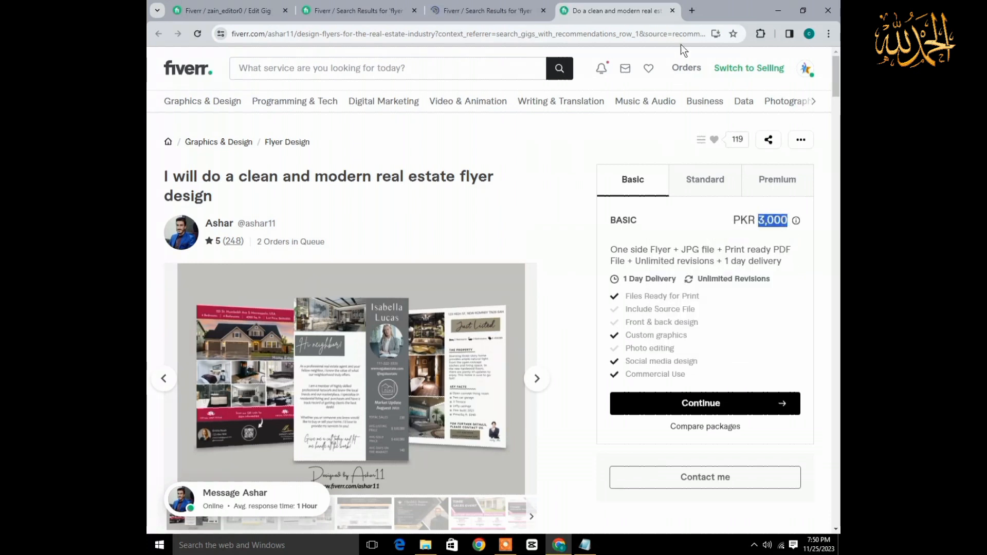
{"action": "left_click", "coordinate": [693, 10]}
{"action": "type", "text": "PKR TO usd"}
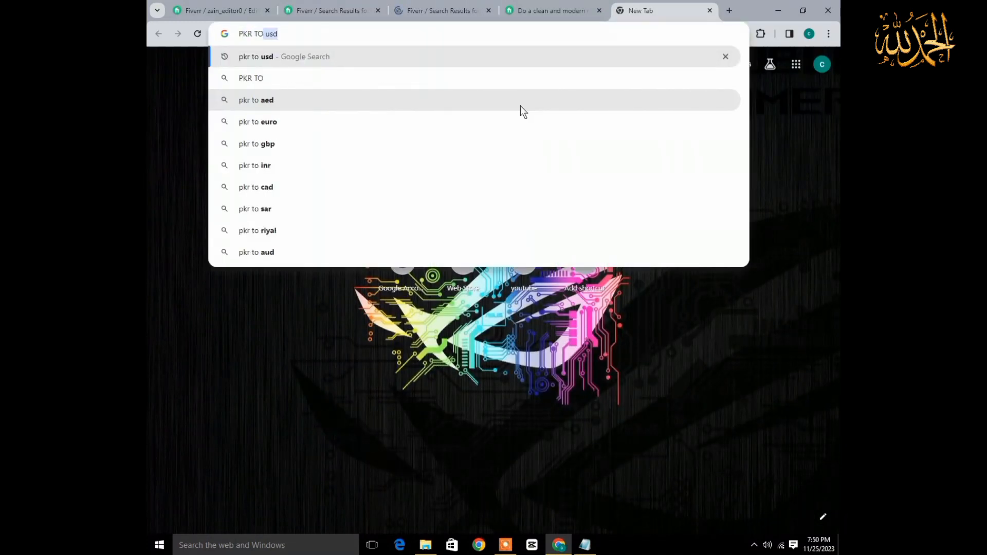
{"action": "key", "text": "Return"}
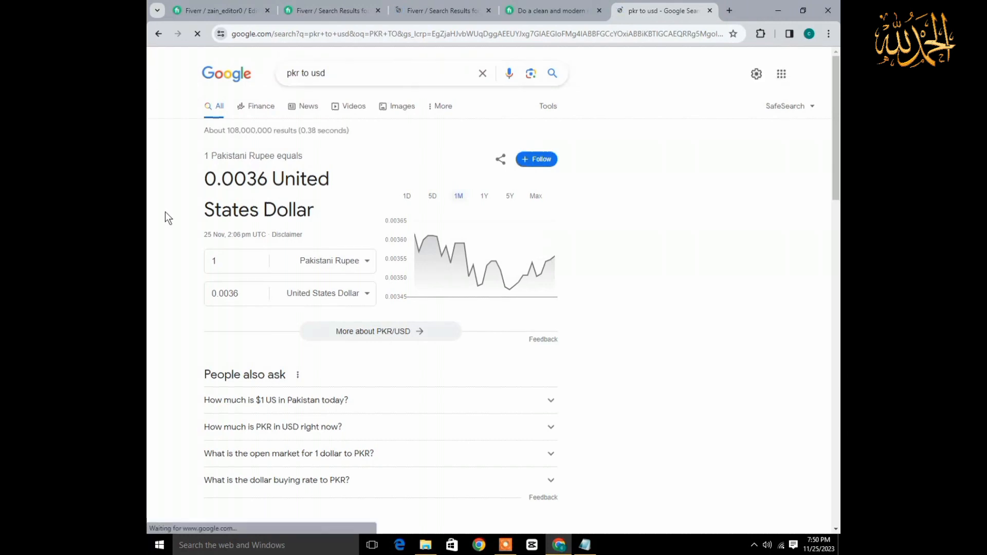
{"action": "left_click", "coordinate": [238, 259]}
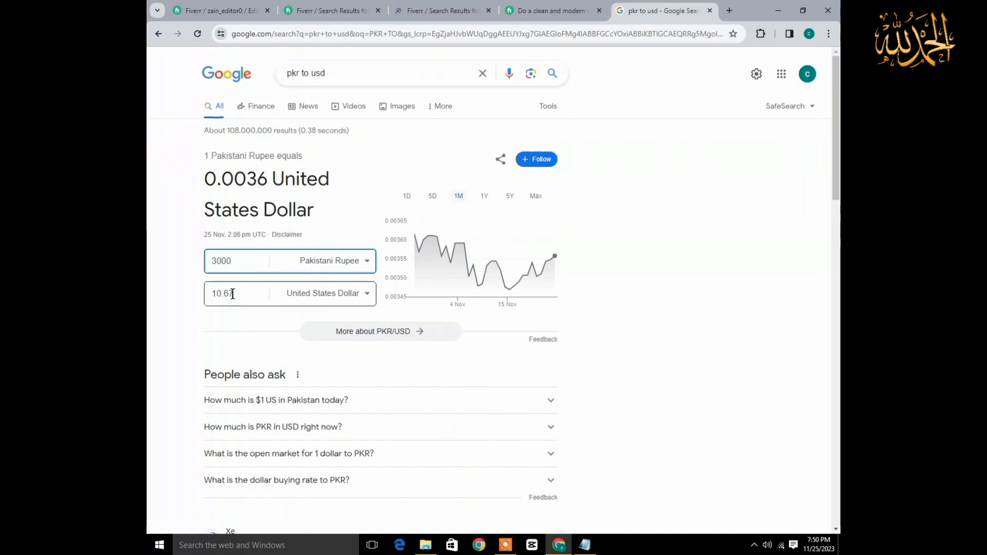
Set the Basic package's price to $10 on the gig editing page.
{"action": "left_click", "coordinate": [551, 10]}
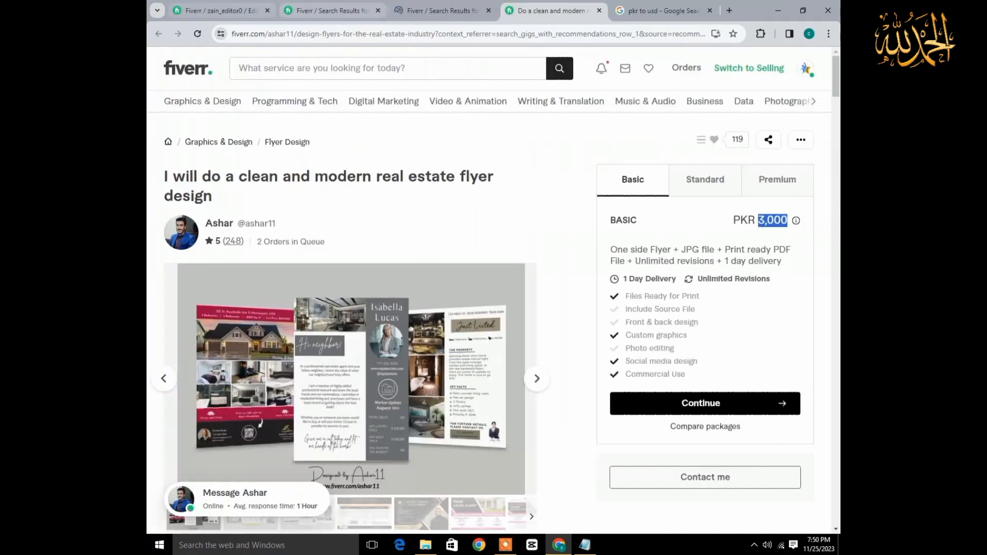
{"action": "left_click", "coordinate": [222, 11]}
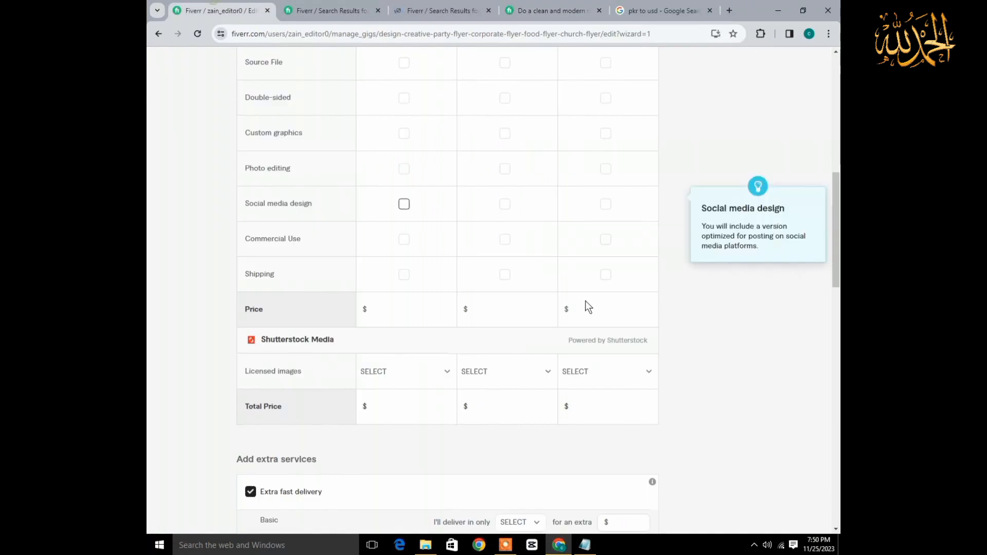
{"action": "left_click", "coordinate": [444, 305]}
{"action": "type", "text": "10"}
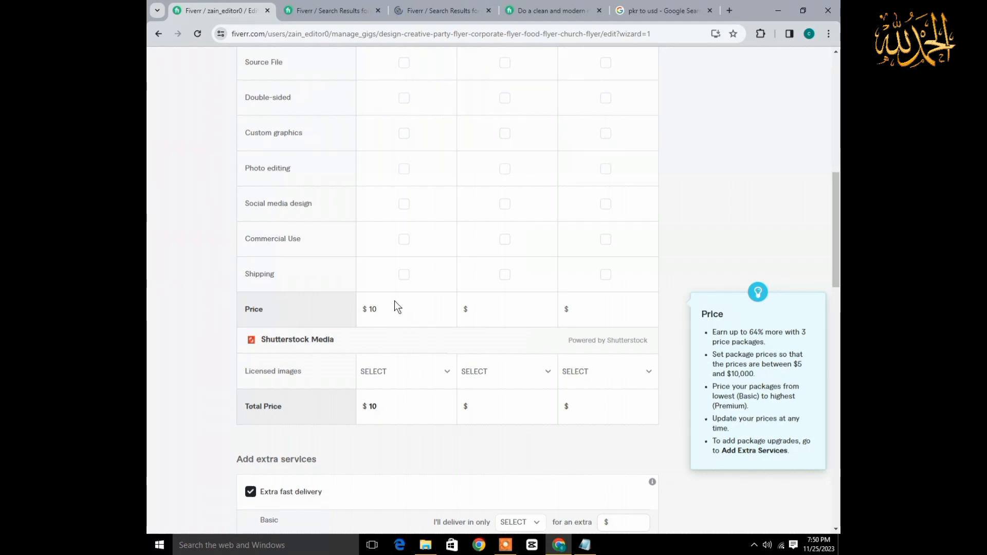
Try to add the cents from the converted dollar amount to the Basic package's price.
{"action": "left_click", "coordinate": [394, 305]}
{"action": "mouse_move", "coordinate": [329, 10]}
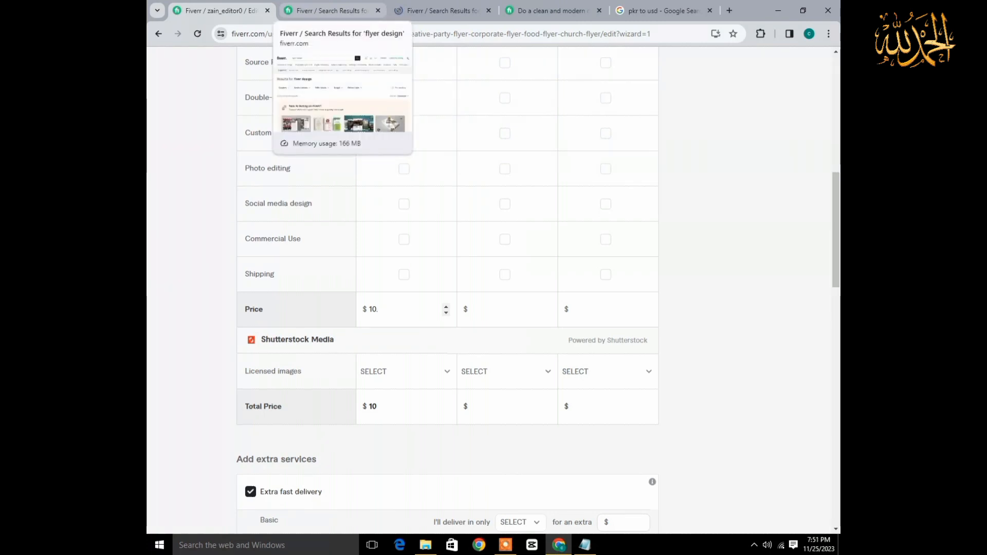
{"action": "left_click", "coordinate": [633, 11]}
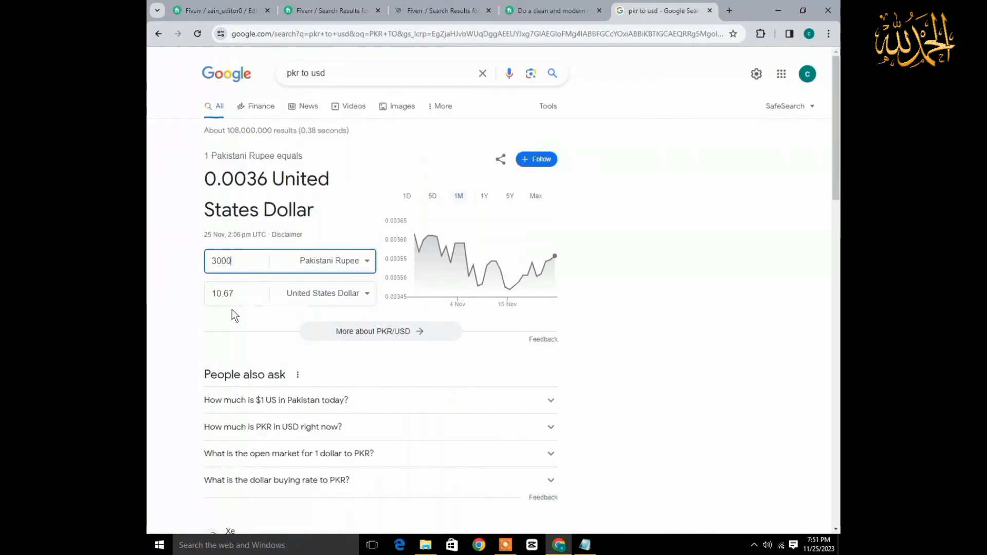
{"action": "left_click", "coordinate": [240, 293]}
{"action": "left_click_drag", "start_coordinate": [240, 293], "coordinate": [177, 302]}
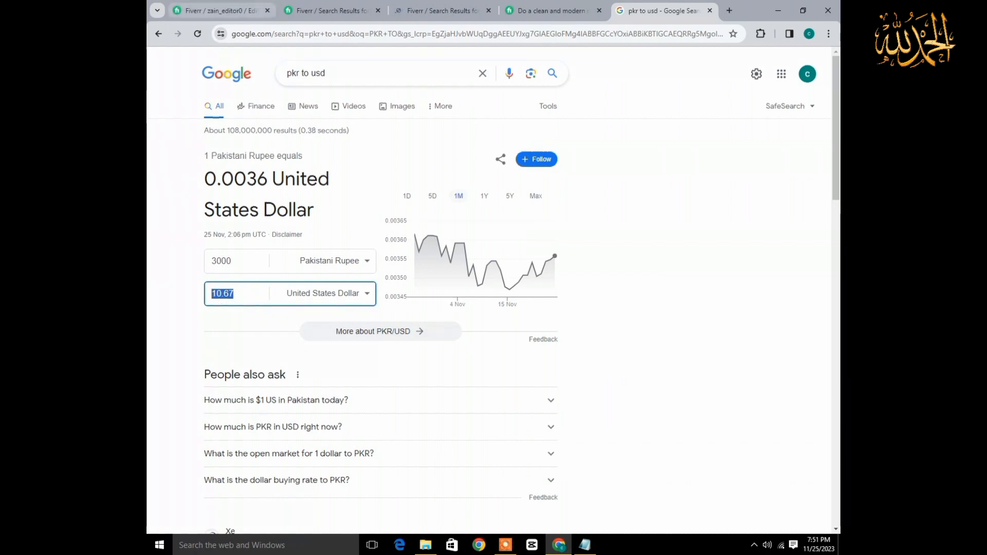
{"action": "left_click", "coordinate": [210, 11]}
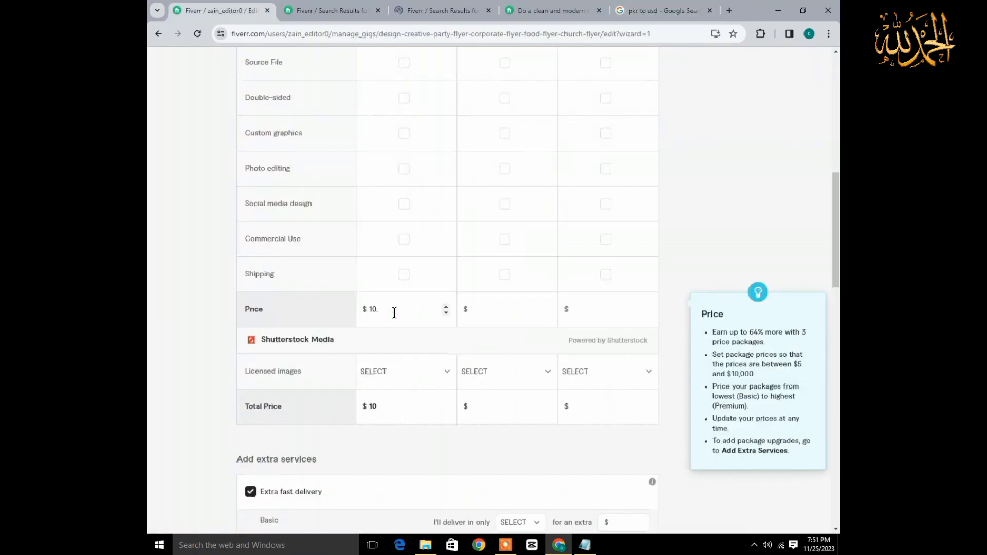
{"action": "key", "text": "BackSpace"}
{"action": "key", "text": "BackSpace"}
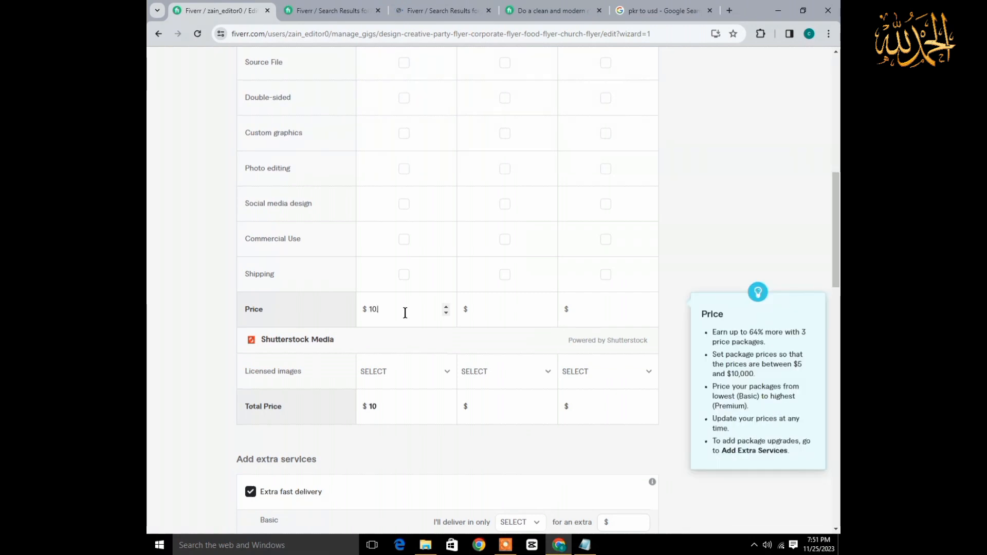
{"action": "type", "text": "107"}
Copy the real estate flyer gig's Standard price and convert 4500 Pakistani rupees to US dollars in the Google converter.
{"action": "left_click", "coordinate": [551, 10]}
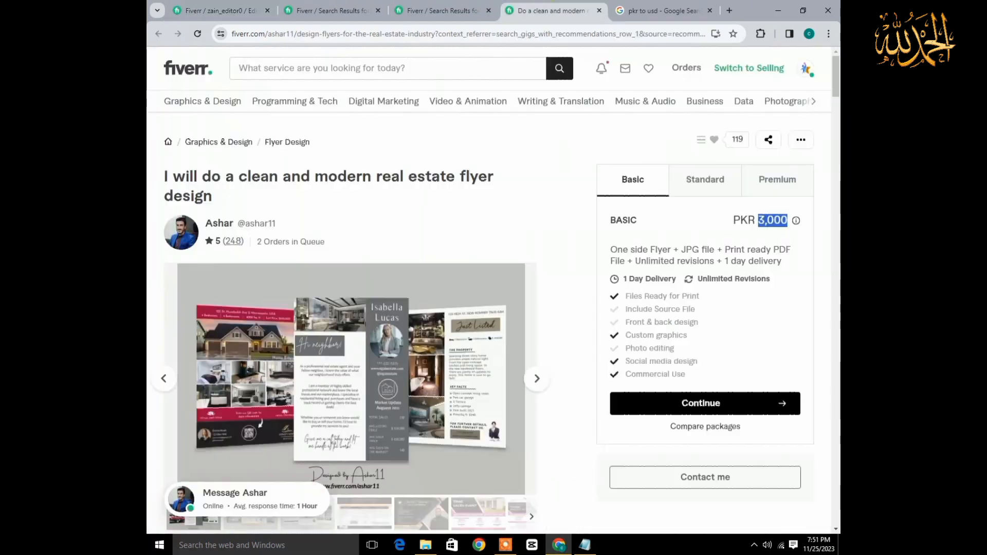
{"action": "left_click", "coordinate": [719, 190]}
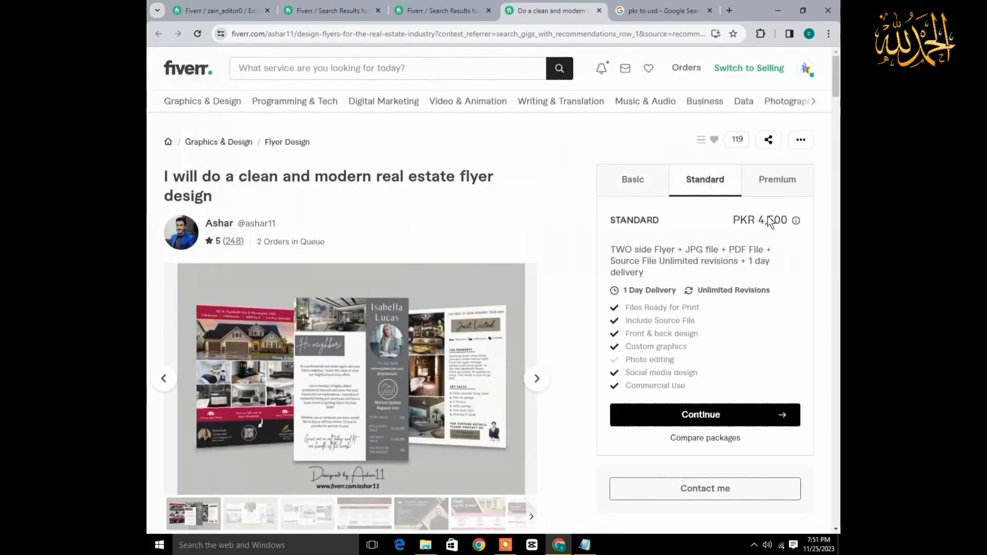
{"action": "left_click_drag", "start_coordinate": [759, 222], "coordinate": [775, 223]}
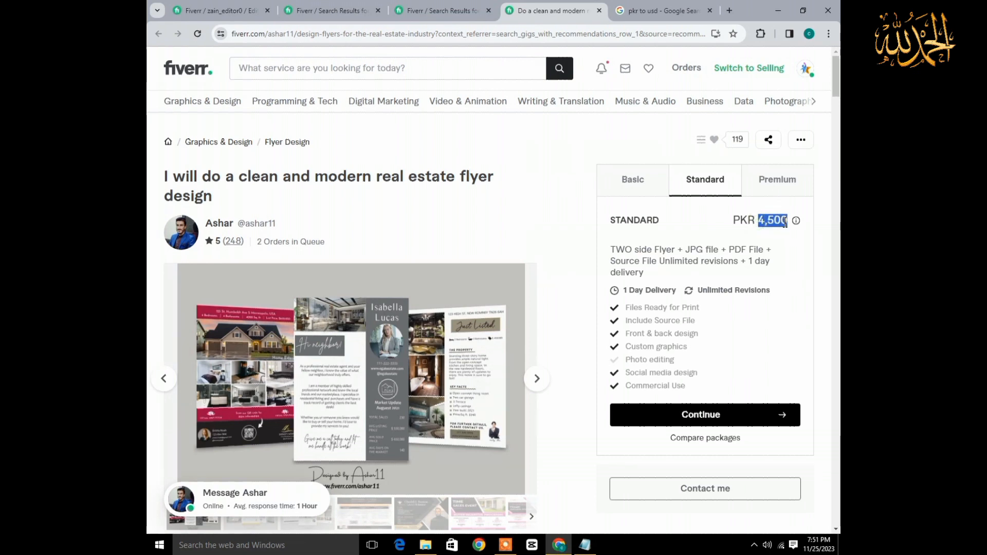
{"action": "right_click", "coordinate": [785, 217]}
{"action": "left_click", "coordinate": [729, 234]}
{"action": "left_click", "coordinate": [663, 10]}
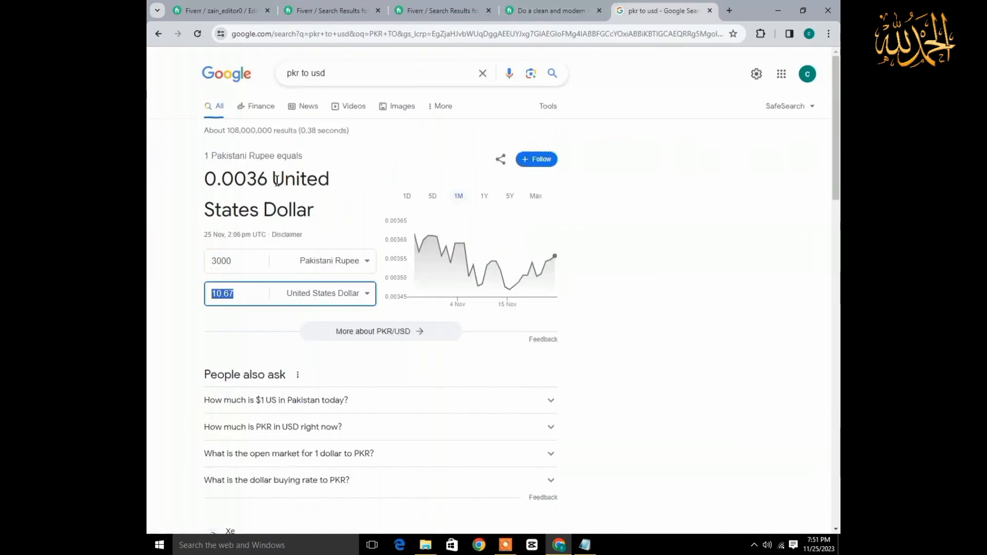
{"action": "left_click", "coordinate": [253, 264]}
{"action": "double_click", "coordinate": [253, 263]}
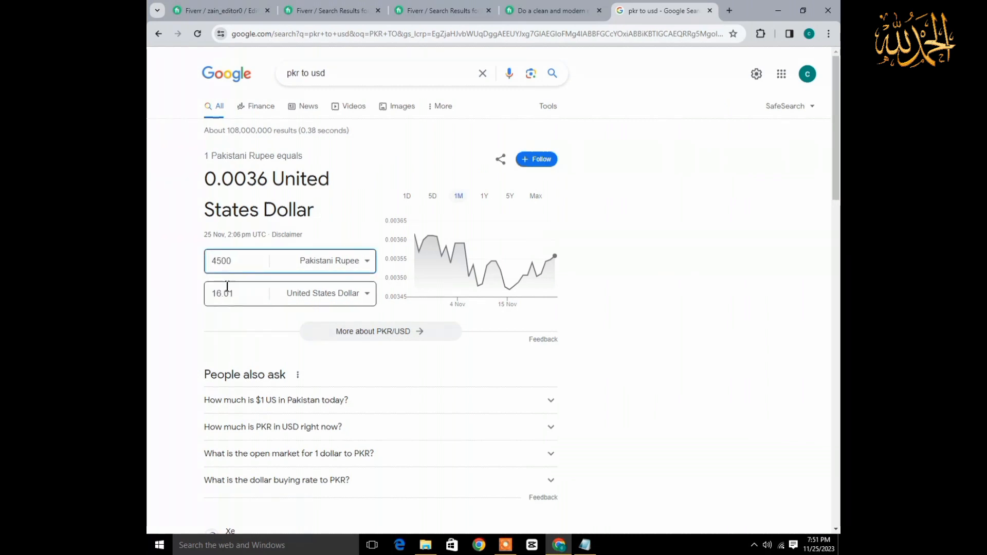
Set the Standard package's price to $5 on the gig editing page.
{"action": "left_click", "coordinate": [221, 10]}
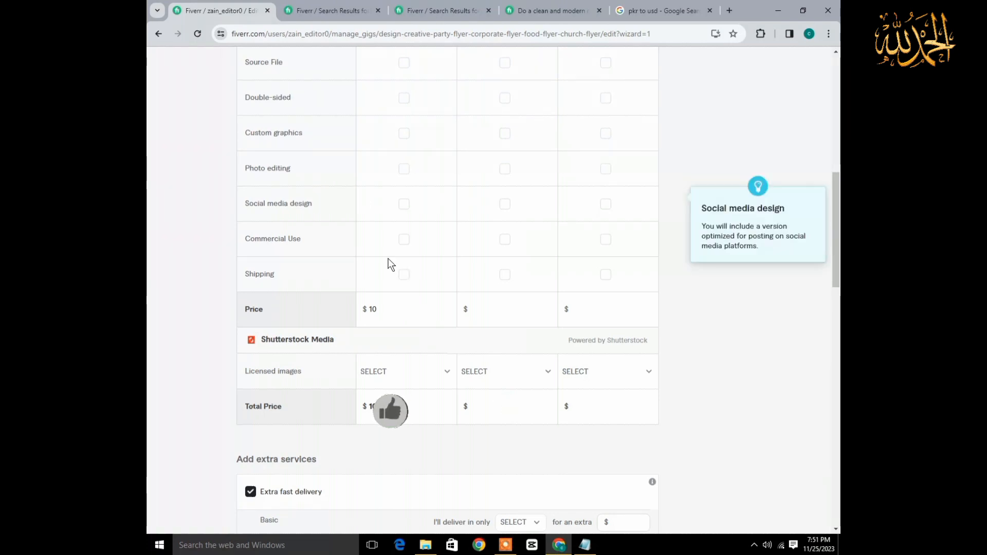
{"action": "left_click", "coordinate": [463, 374]}
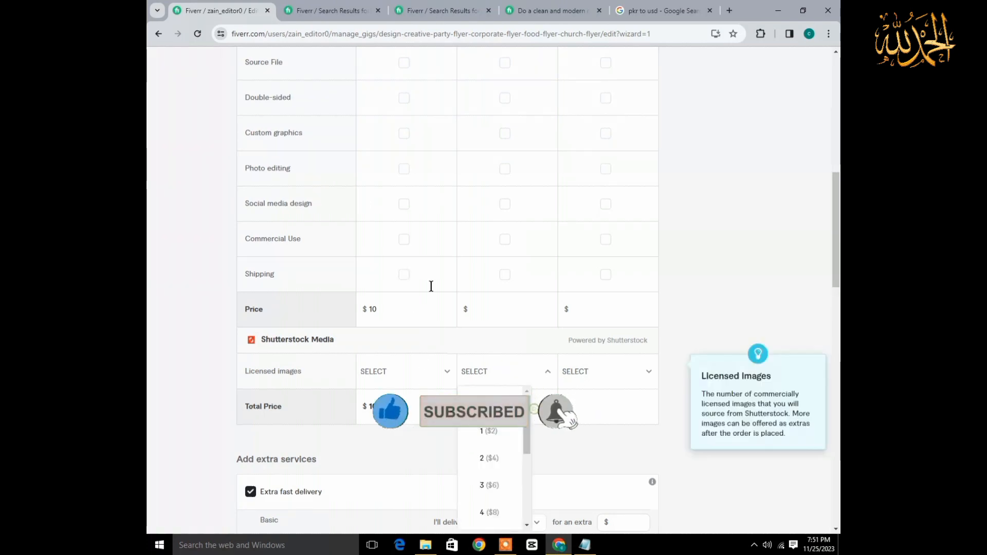
{"action": "left_click", "coordinate": [497, 312]}
{"action": "left_click", "coordinate": [548, 310]}
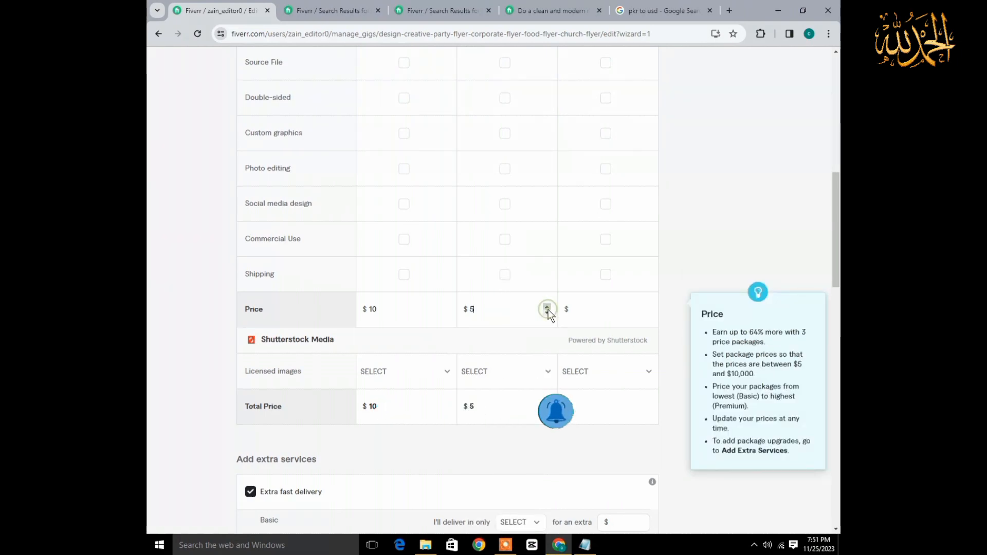